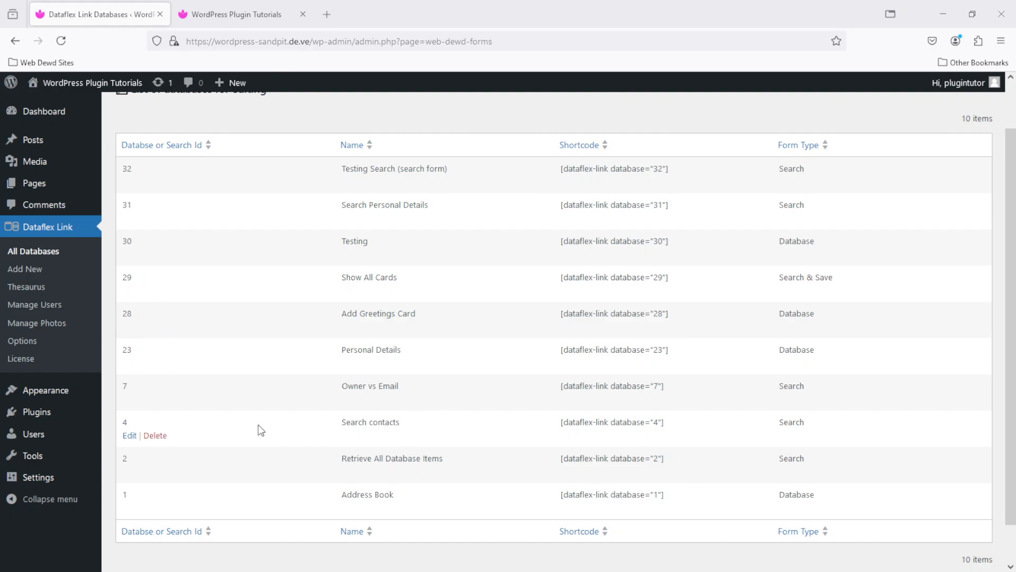
Open the Address Book database for editing and examine its fields down to the Google Place field labelled Region.
left_click(130, 509)
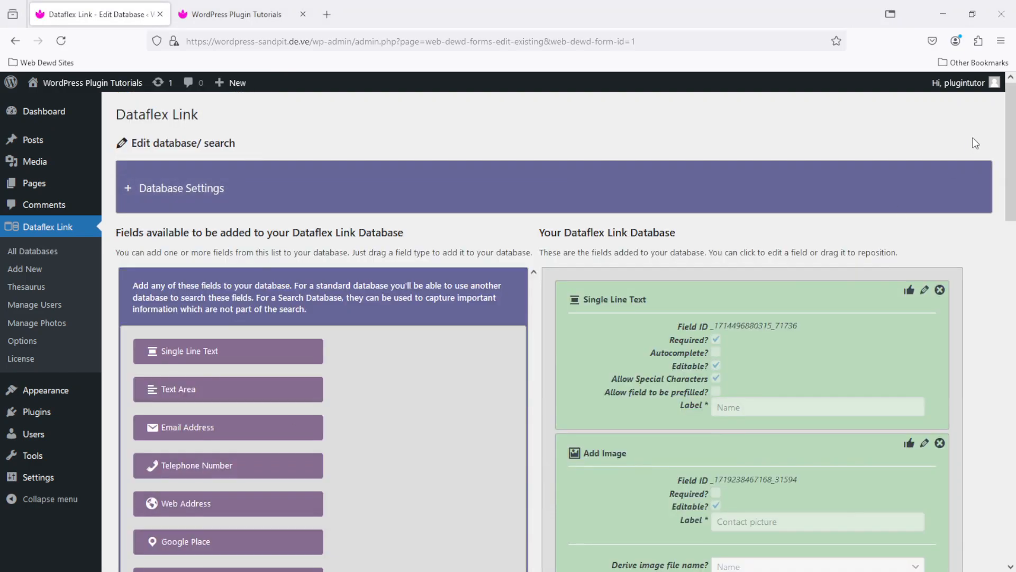
left_click_drag(1011, 128, 1014, 263)
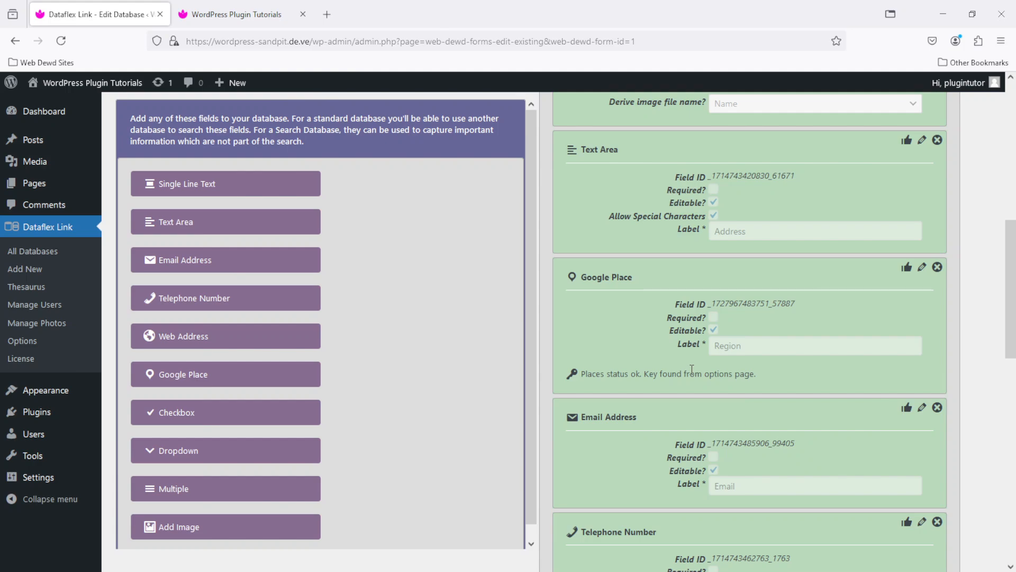
left_click_drag(1012, 314, 1014, 324)
scroll(1014, 324, "up", 1)
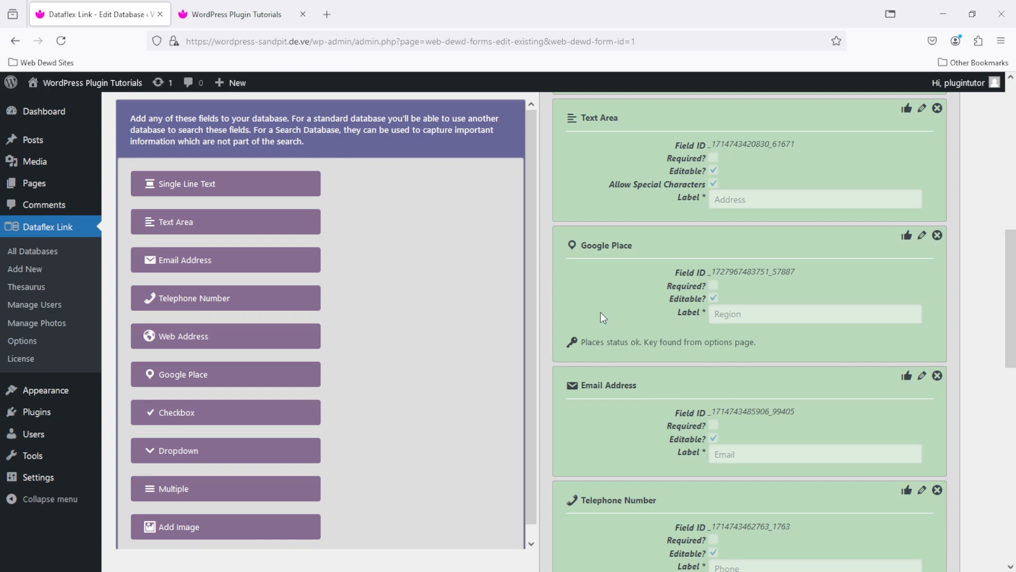
Retrieve all contacts on the site's All Contacts page and examine the Region column of the results.
left_click(213, 14)
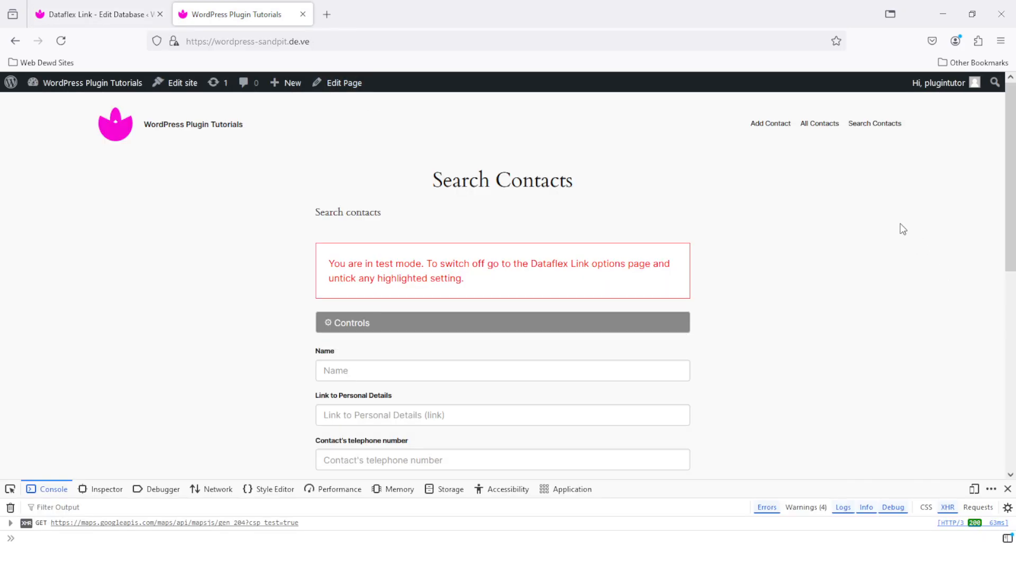
left_click(817, 128)
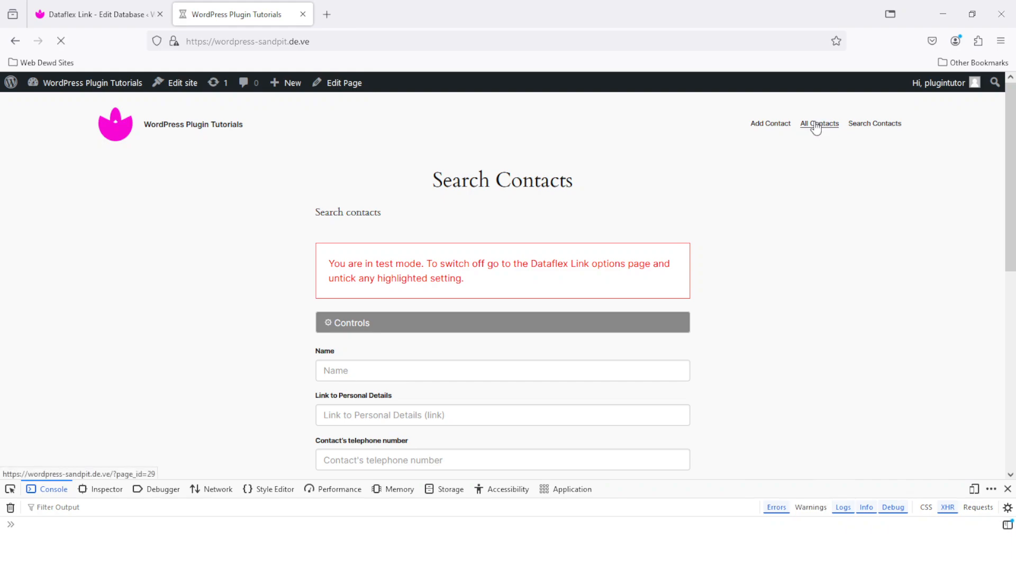
left_click_drag(1008, 136, 1008, 162)
left_click(392, 339)
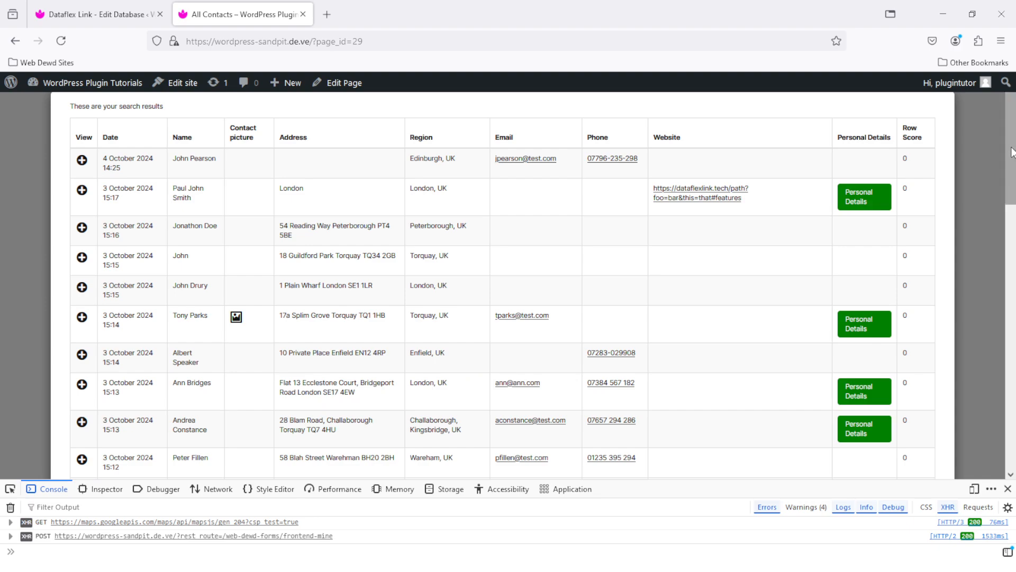
left_click_drag(1012, 152, 1011, 154)
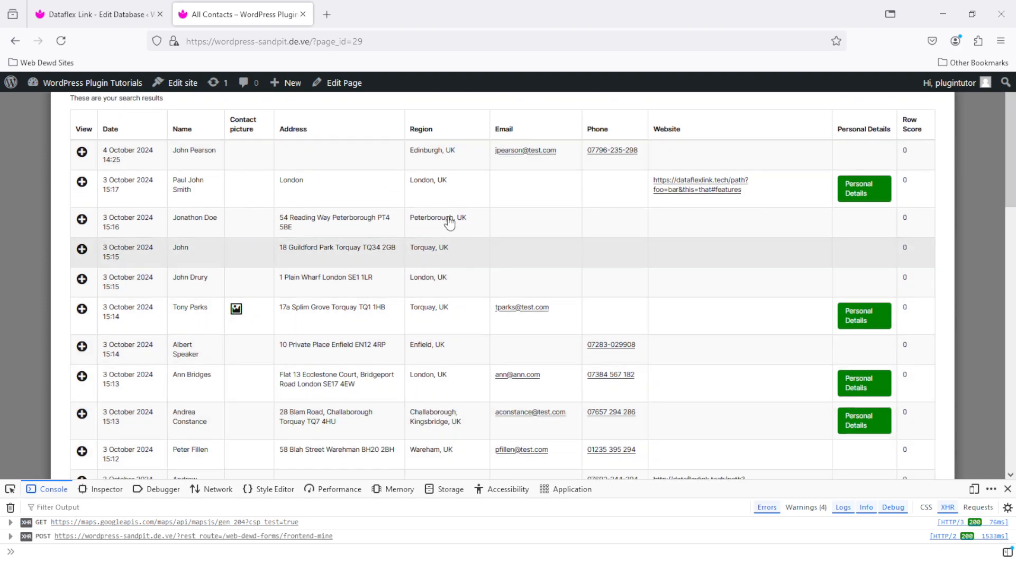
mouse_move(138, 87)
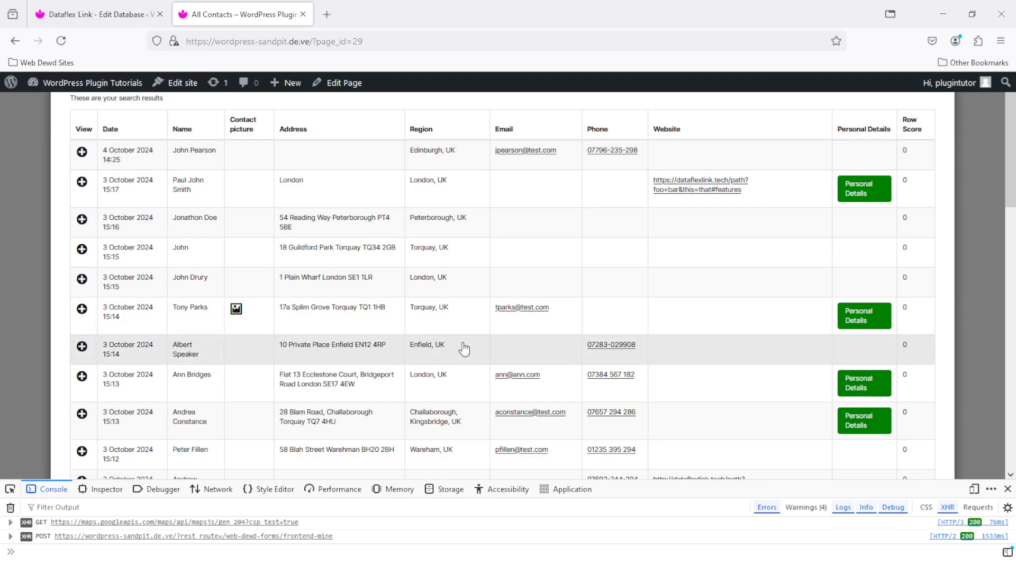
Open the Search contacts form (ID 4) for editing and add a Region (place) field between Address and Website.
left_click(101, 14)
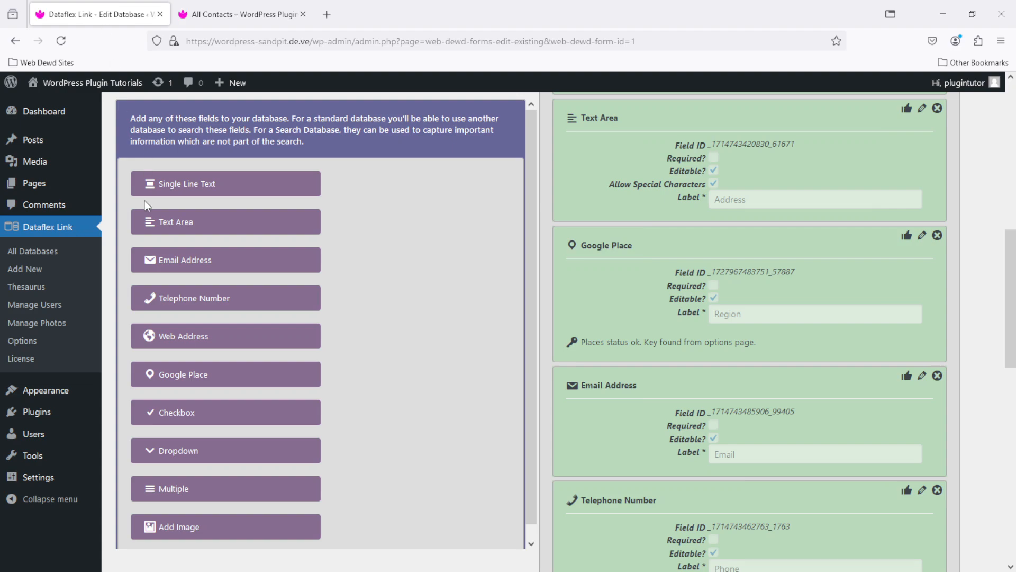
left_click(47, 257)
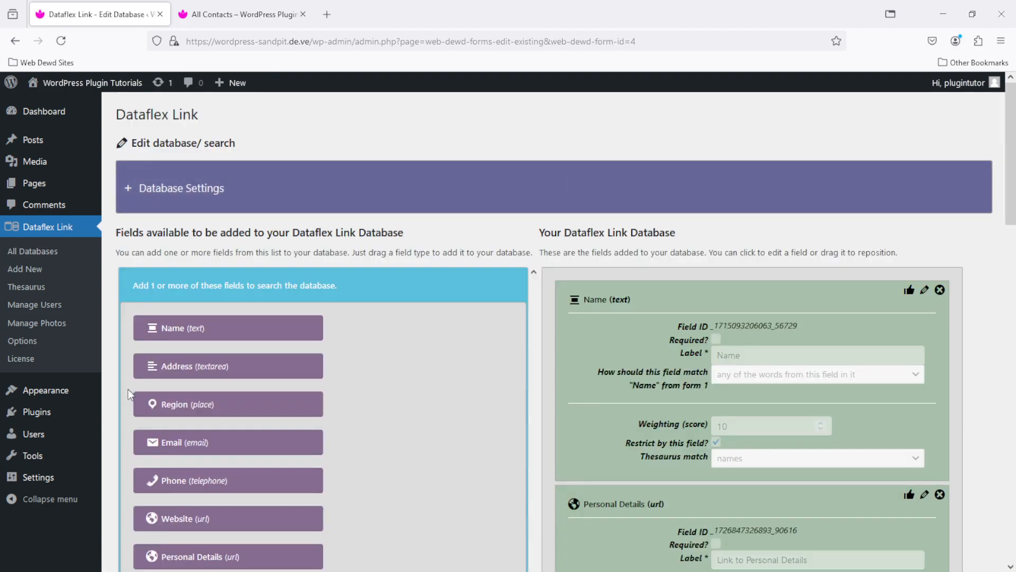
left_click_drag(1012, 92, 1015, 339)
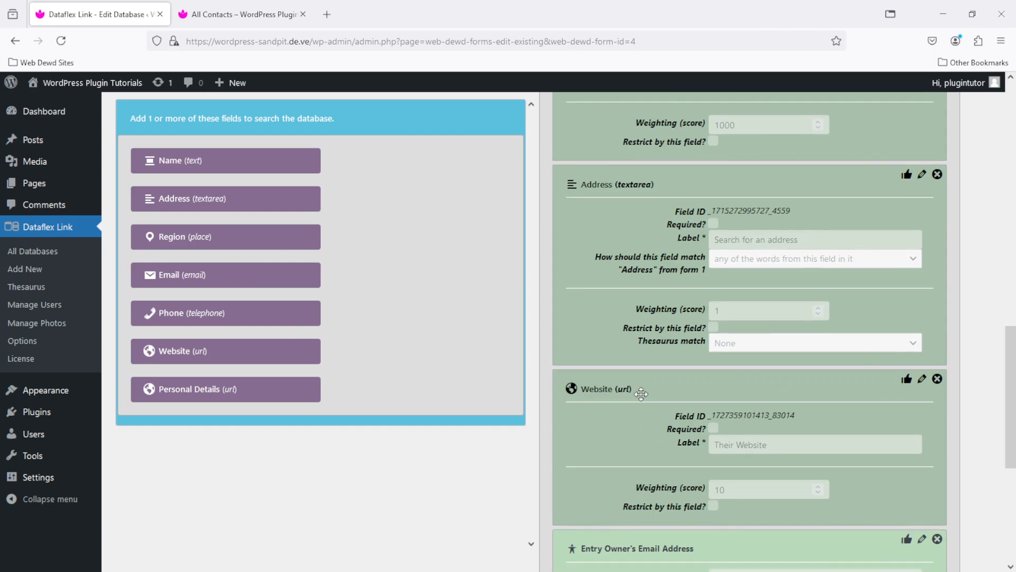
left_click_drag(191, 238, 654, 387)
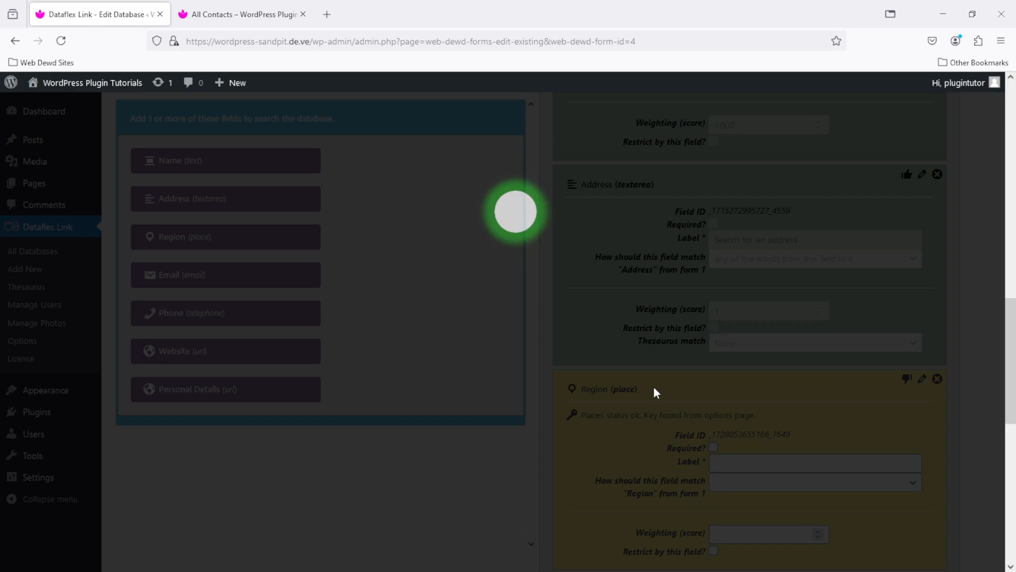
Label the new Region field "Which region?", set its match to 25 miles max and weighting to 1, and save the field.
left_click_drag(1013, 360, 1014, 386)
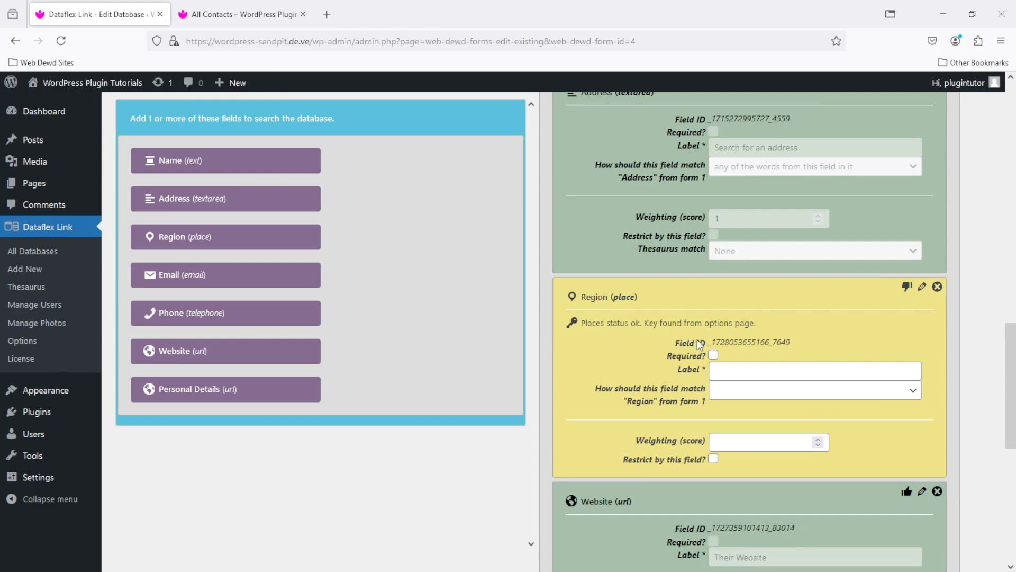
left_click(761, 373)
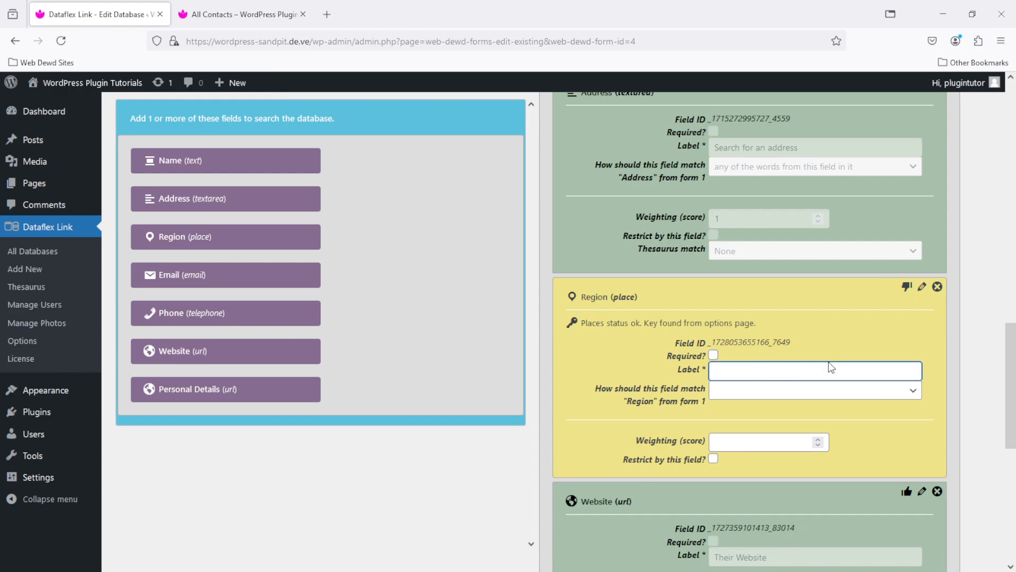
type("Which region?")
left_click(856, 392)
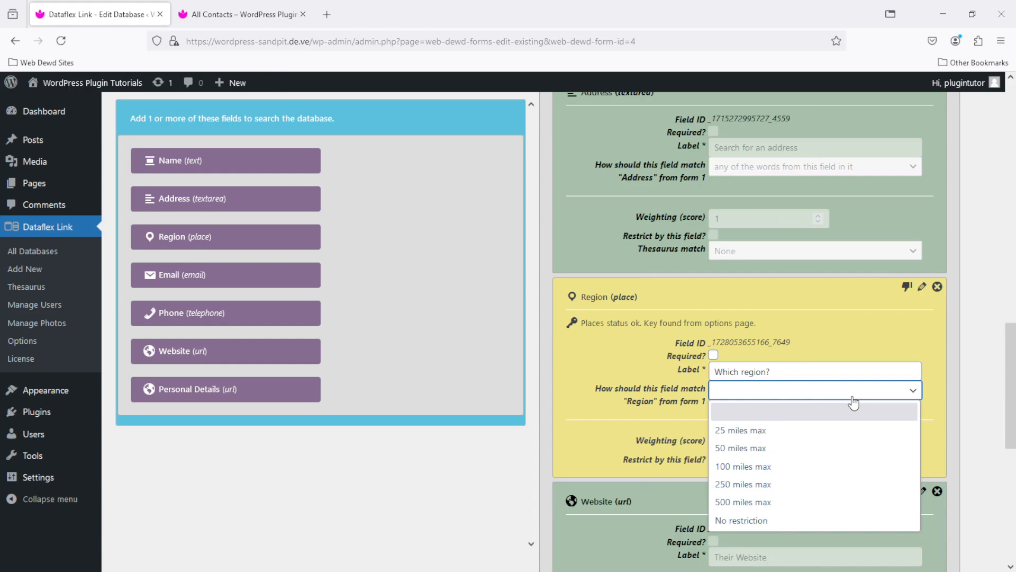
left_click(830, 431)
left_click(763, 443)
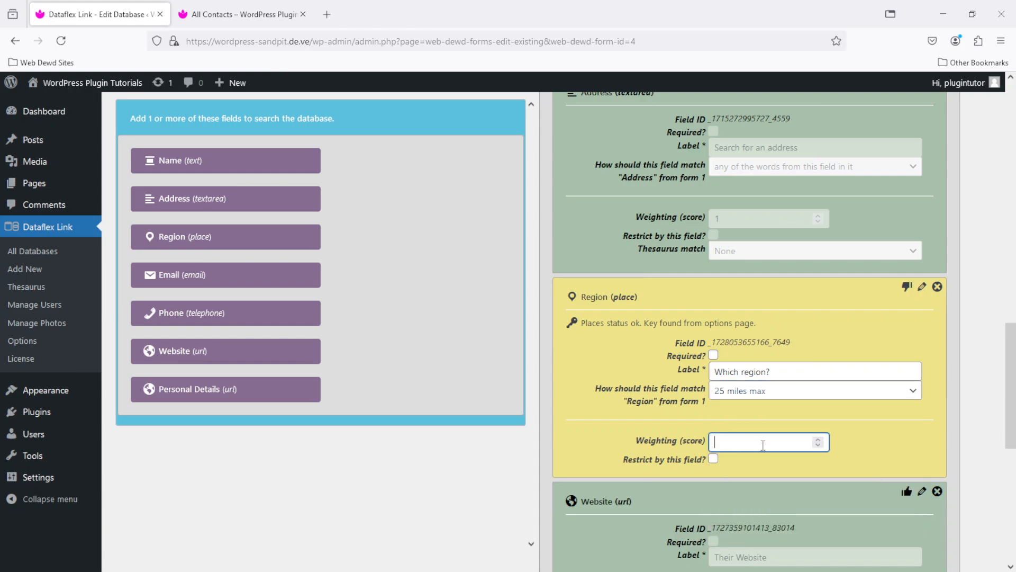
type("1")
left_click(906, 287)
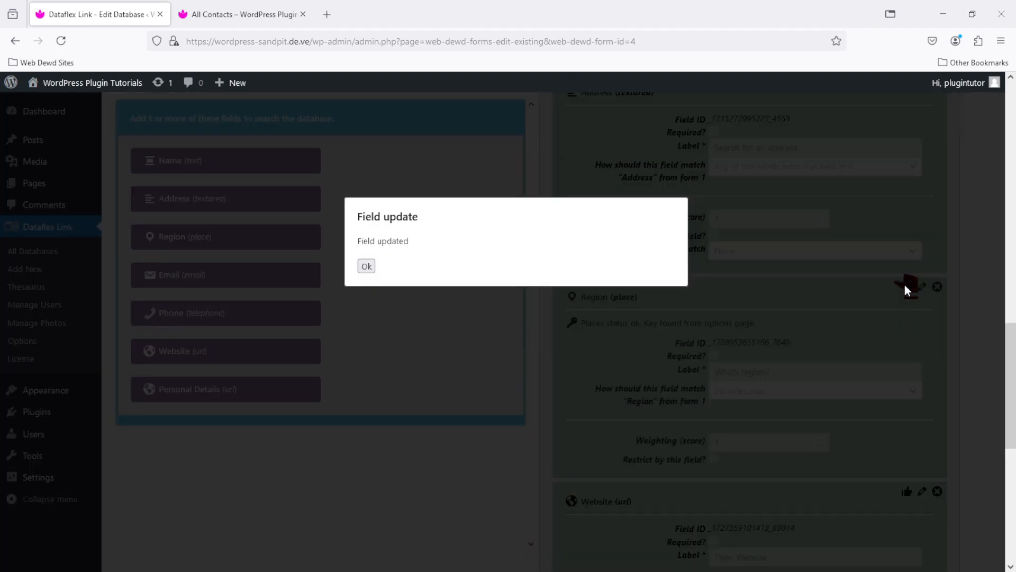
left_click(363, 267)
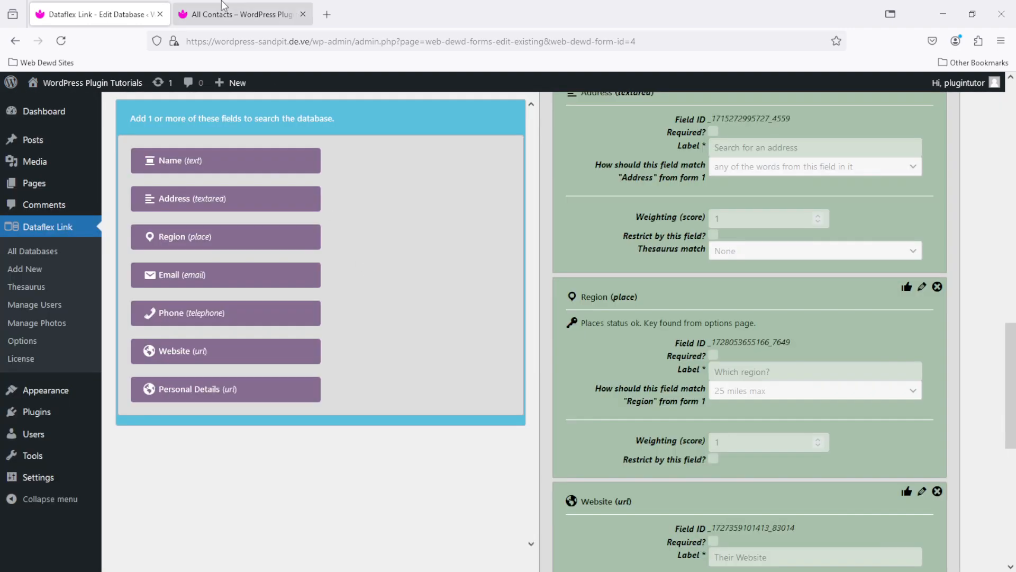
Close the all-contacts results on the website and open the Search Contacts page in a new tab.
left_click(242, 14)
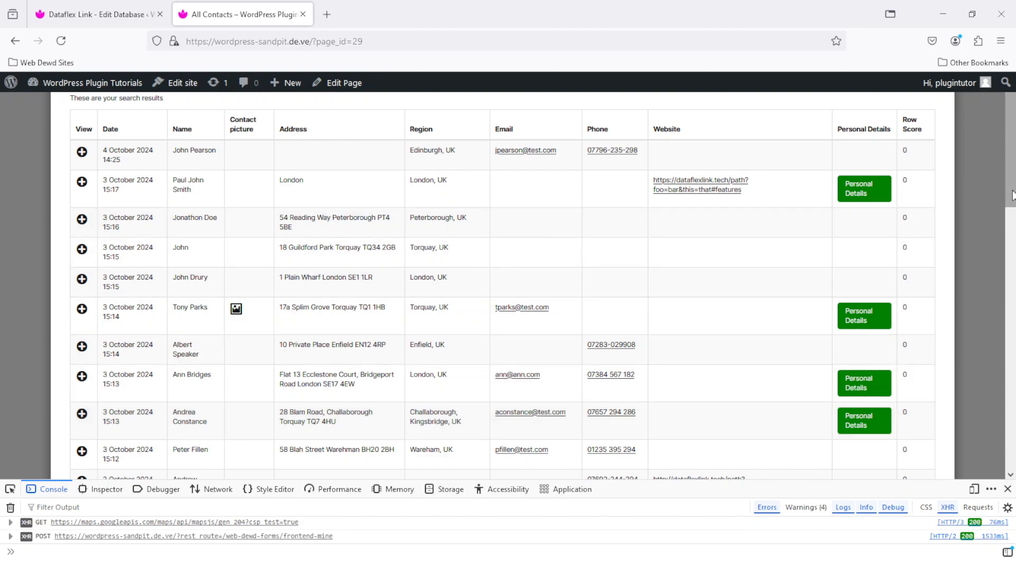
left_click(1013, 376)
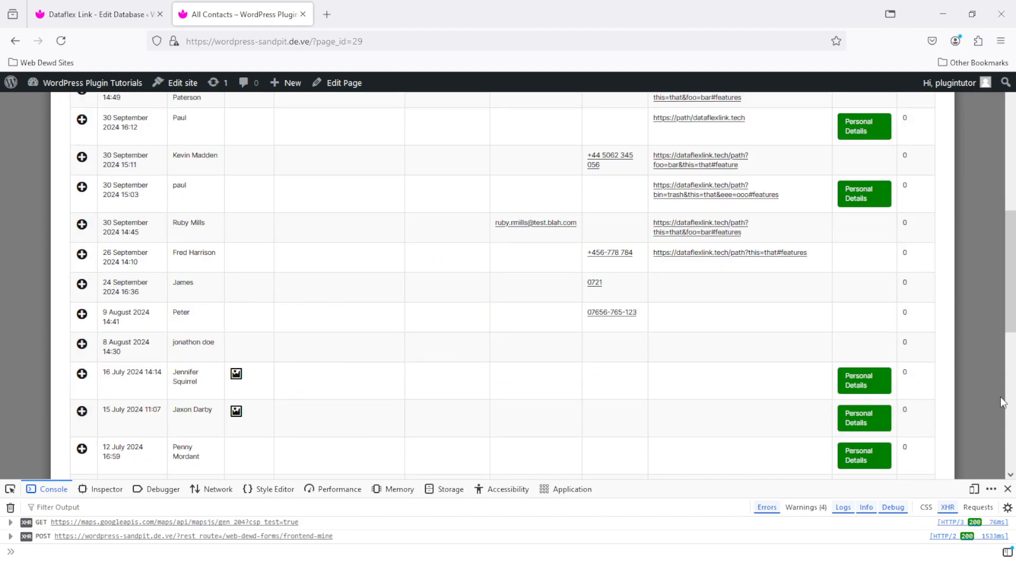
left_click(1010, 441)
left_click(930, 473)
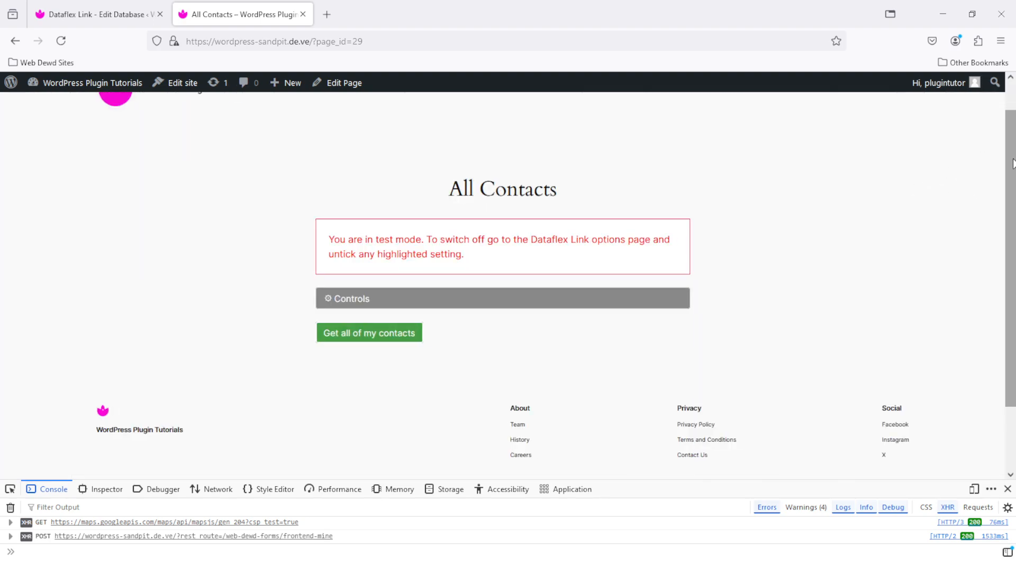
scroll(1013, 163, "up", 1)
left_click(876, 124)
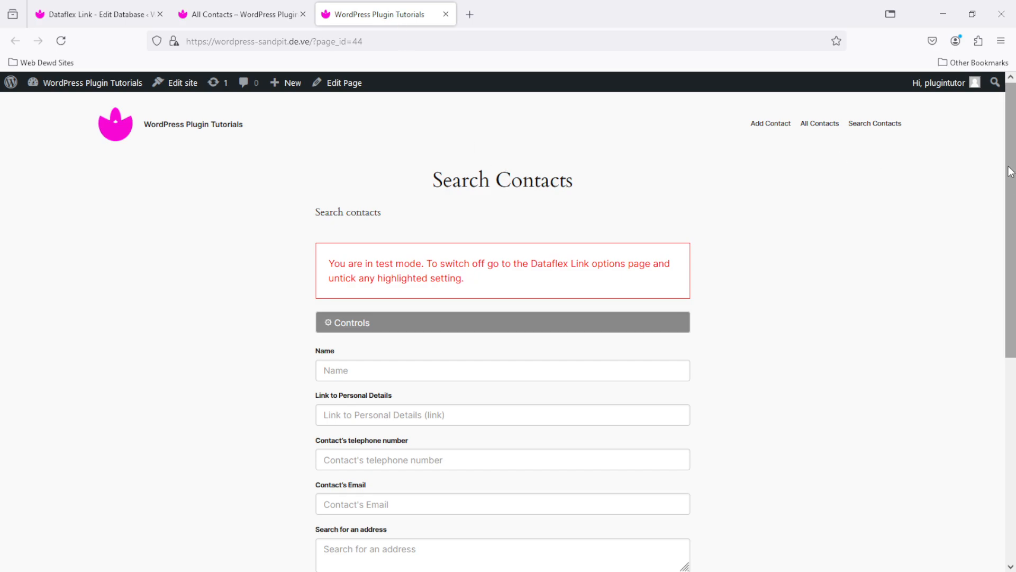
Search the contacts with the region set to London, UK, review the matches, and close the results.
scroll(1010, 171, "down", 5)
left_click(408, 341)
type("london")
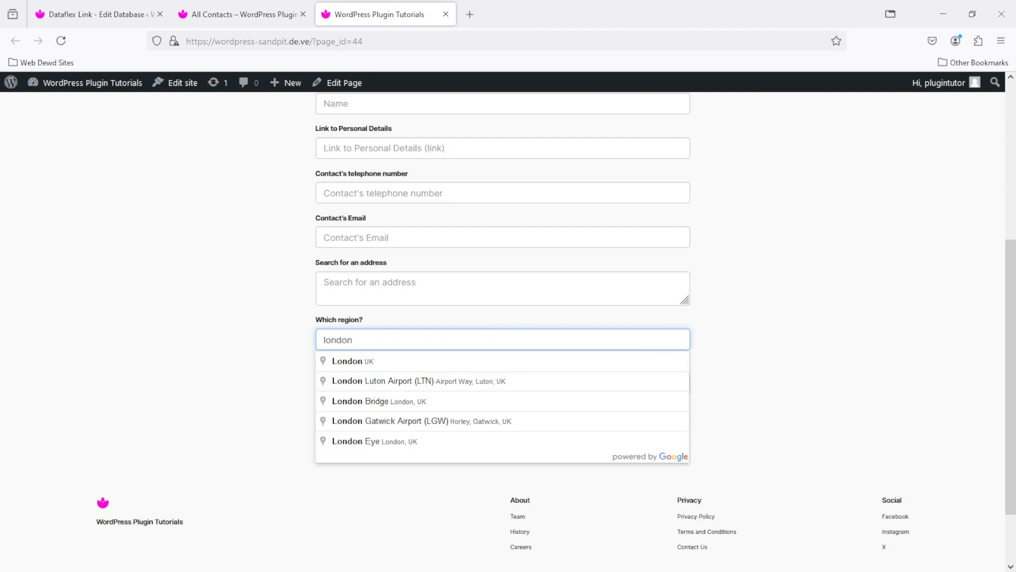
left_click(422, 360)
left_click(335, 416)
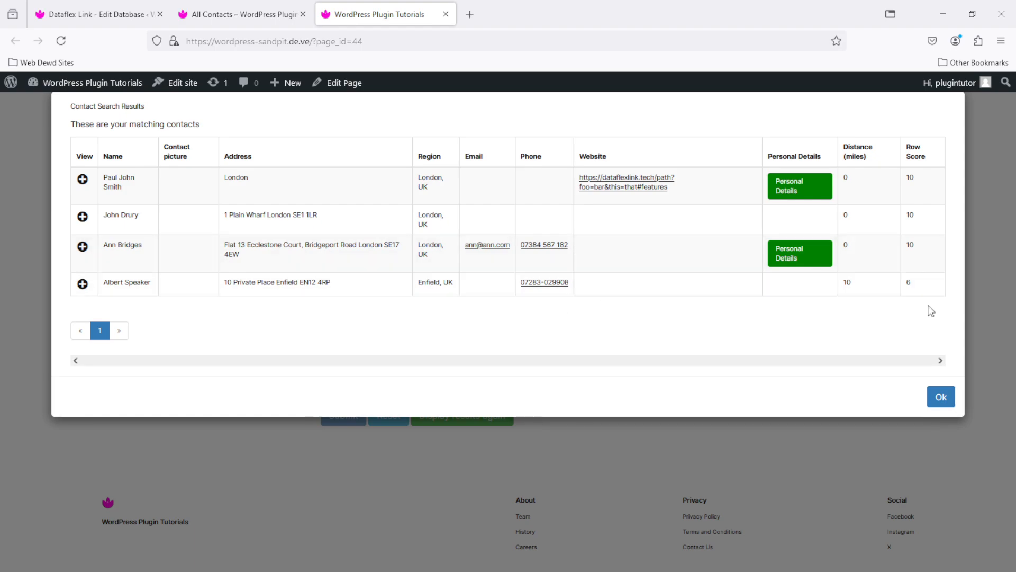
left_click(940, 397)
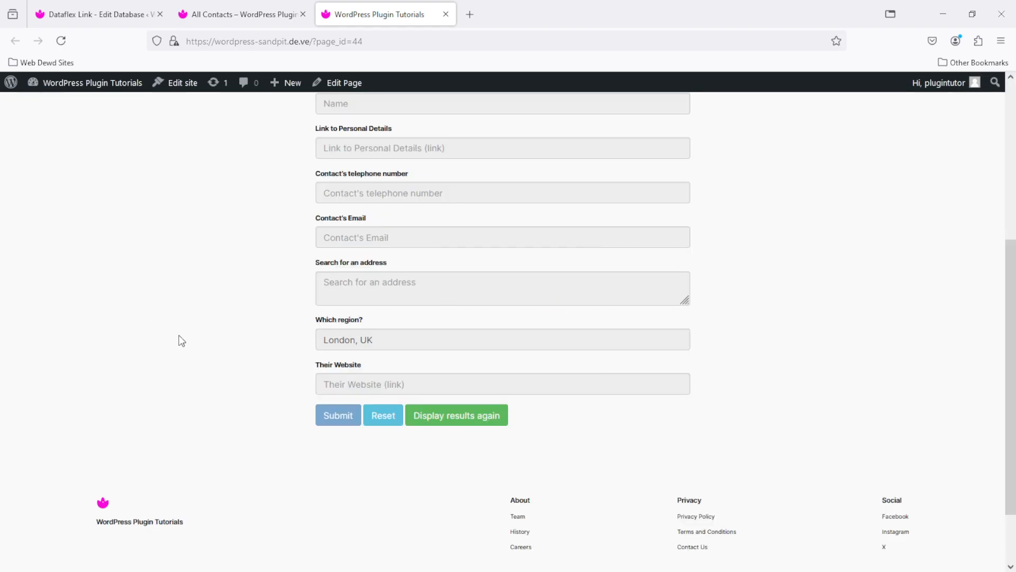
Return to the search form editor, set the Region field's weighting to 10000, and save the field.
mouse_move(108, 3)
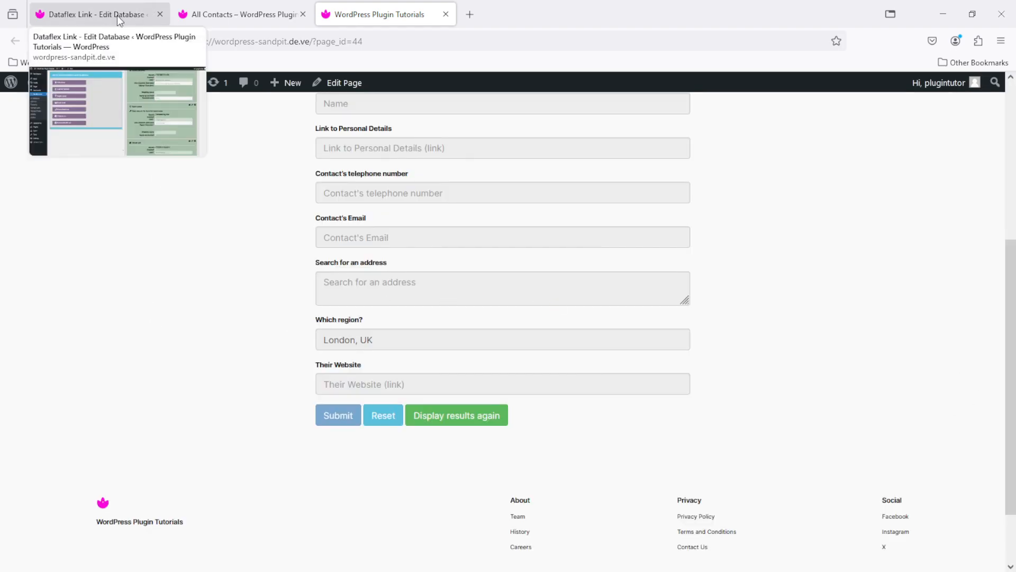
left_click(118, 20)
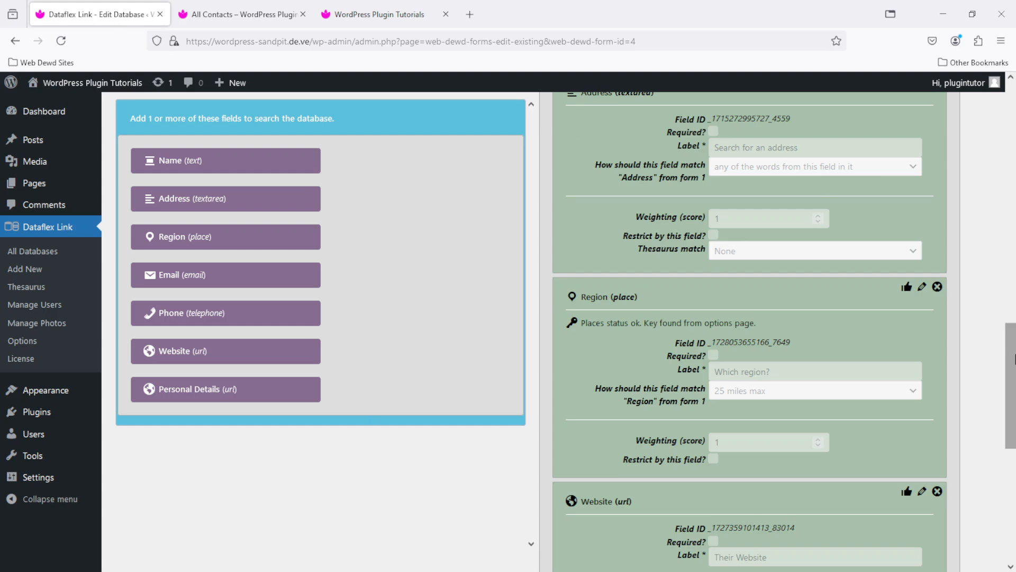
scroll(1005, 296, "down", 1)
left_click(907, 223)
left_click(763, 378)
type("0000")
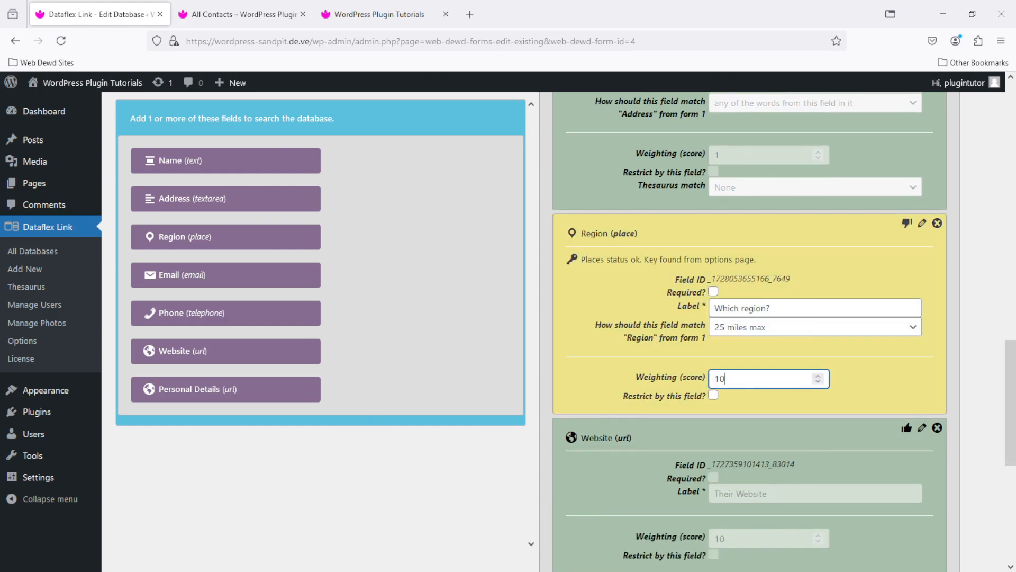
left_click(907, 223)
left_click(365, 265)
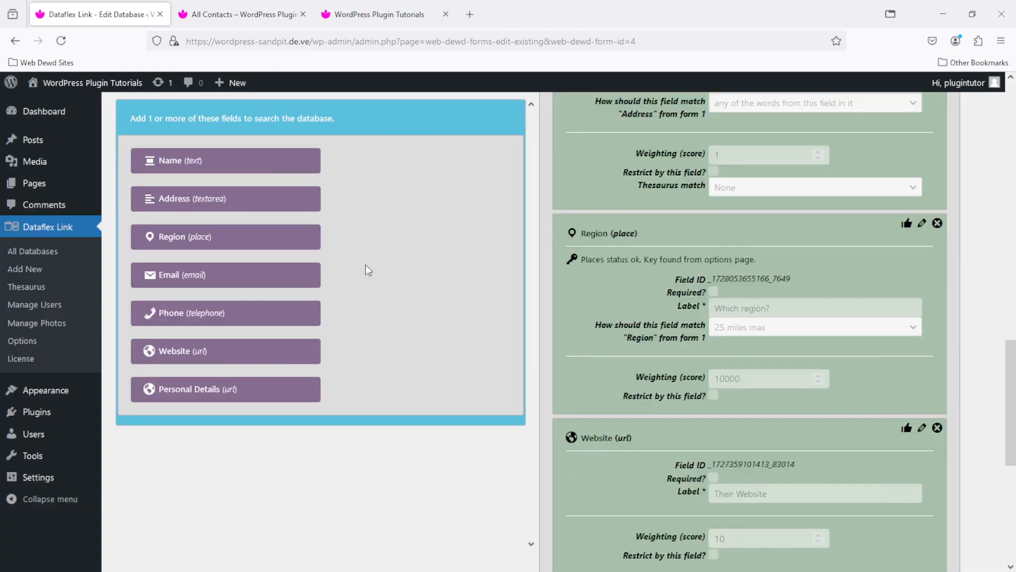
Reset the contact search, run it again for region London, UK, and check the row scores of the matches.
left_click(370, 14)
left_click(383, 416)
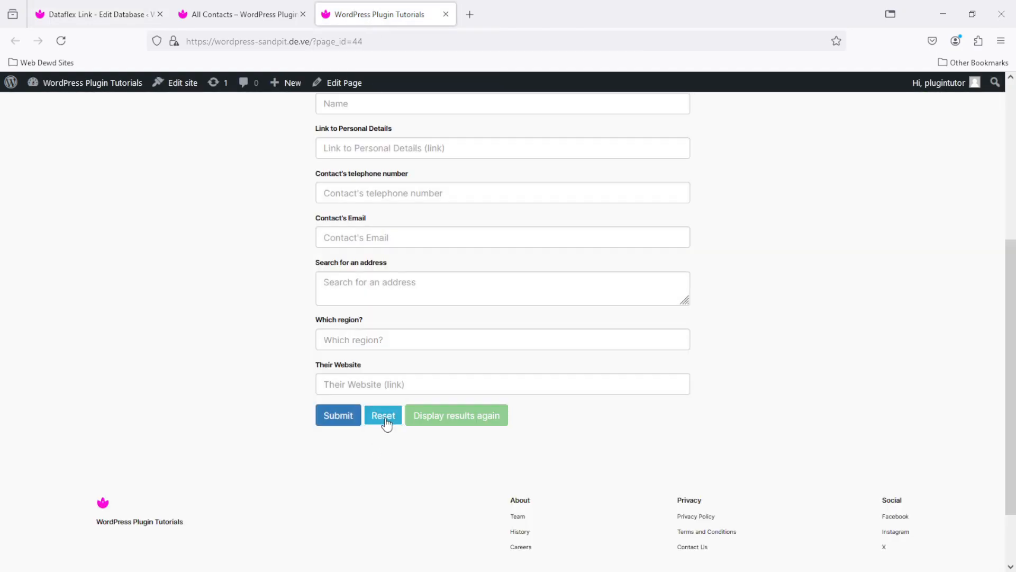
left_click(415, 335)
type("Lo")
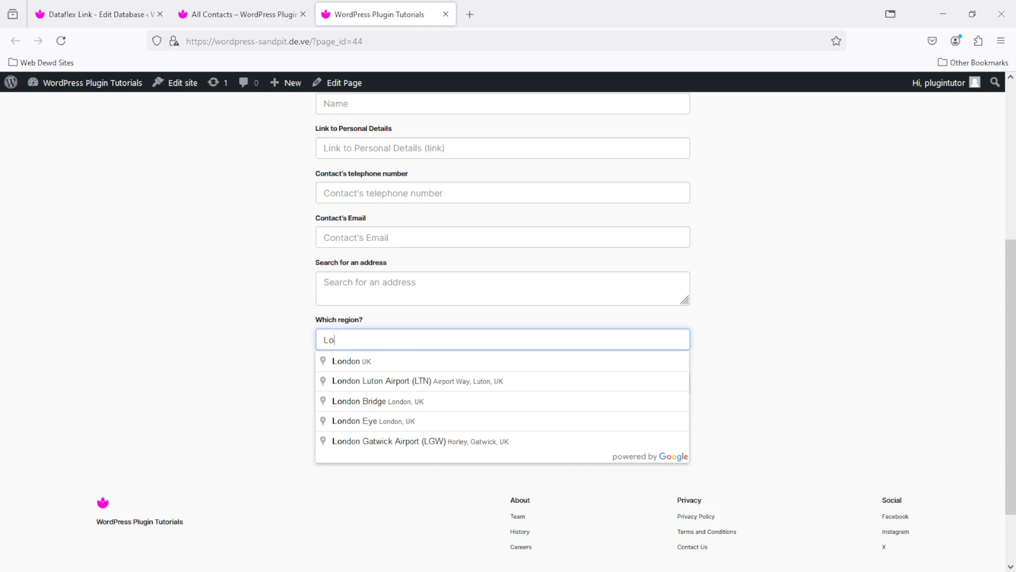
left_click(416, 368)
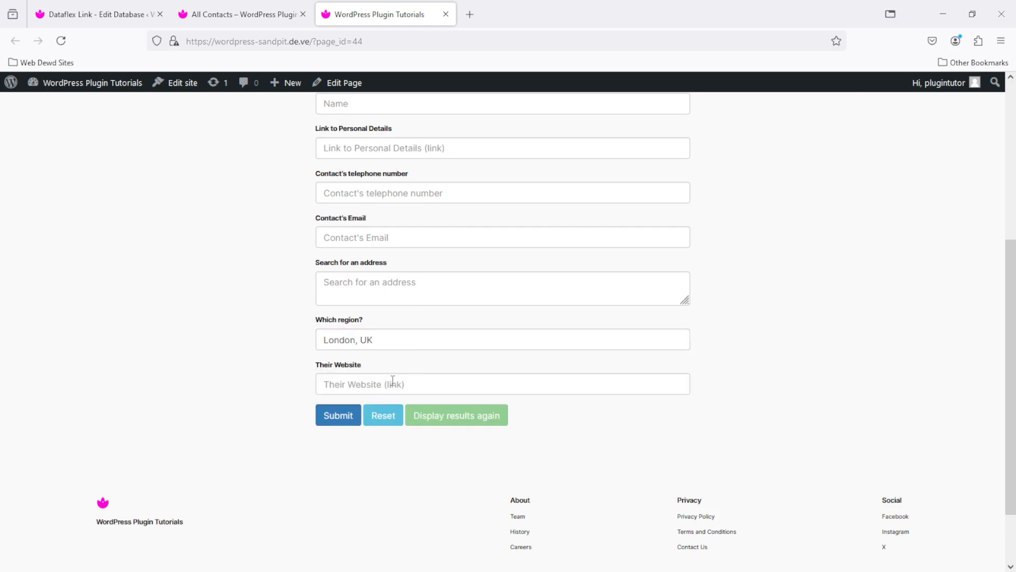
left_click(341, 416)
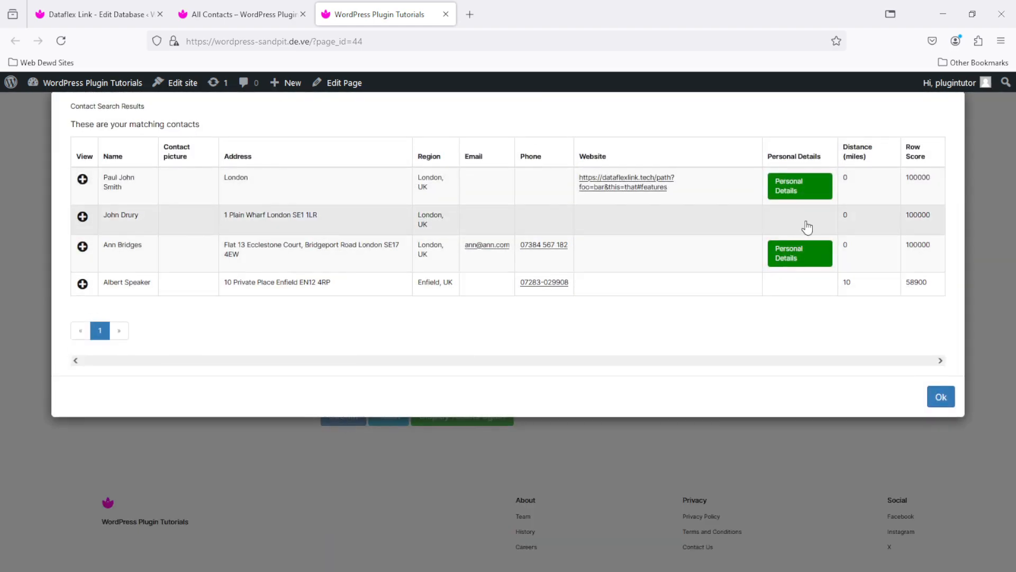
left_click_drag(933, 181, 914, 180)
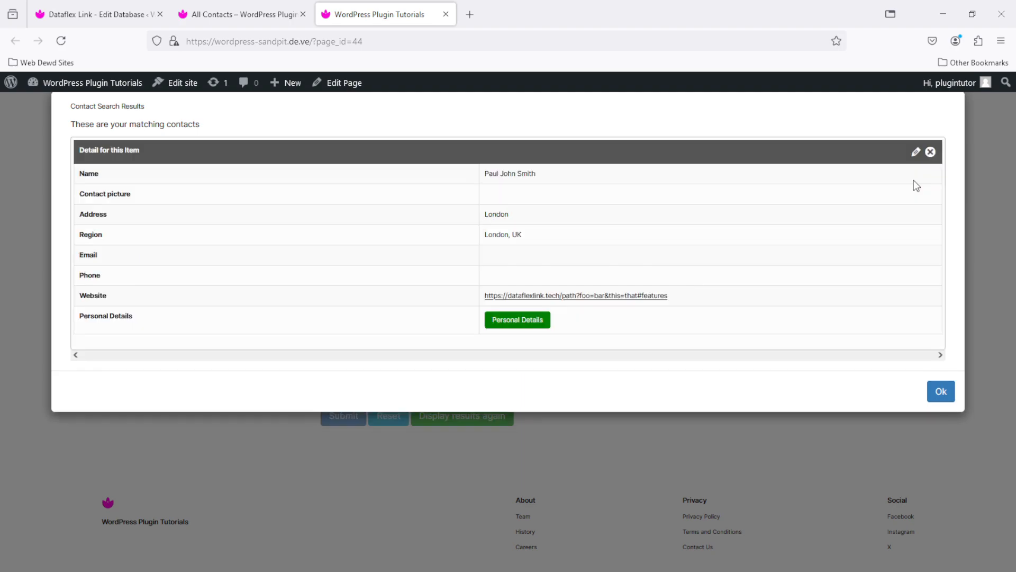
left_click(931, 151)
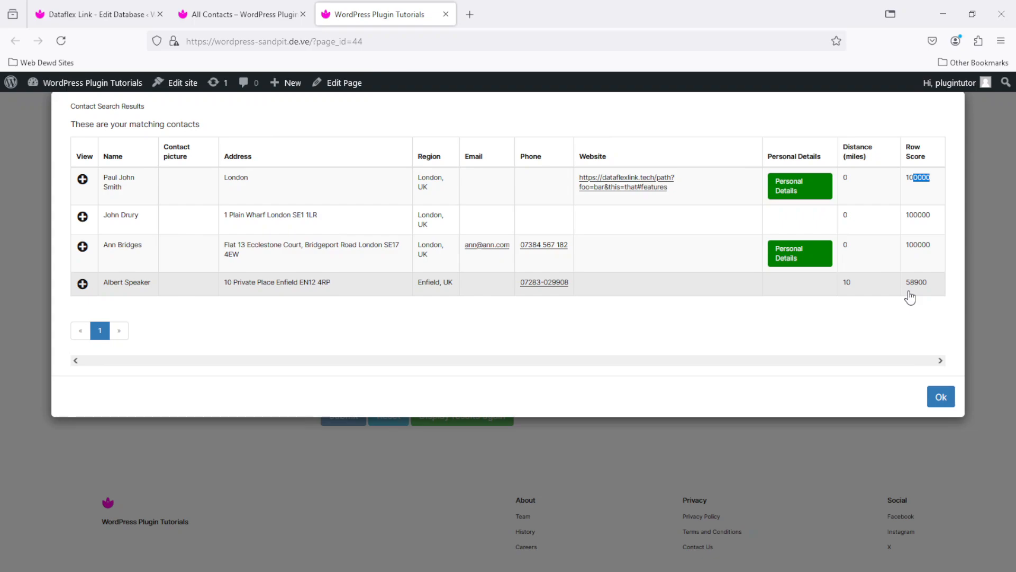
Close the search results and check the Phone field's weighting in the search form editor.
left_click(942, 400)
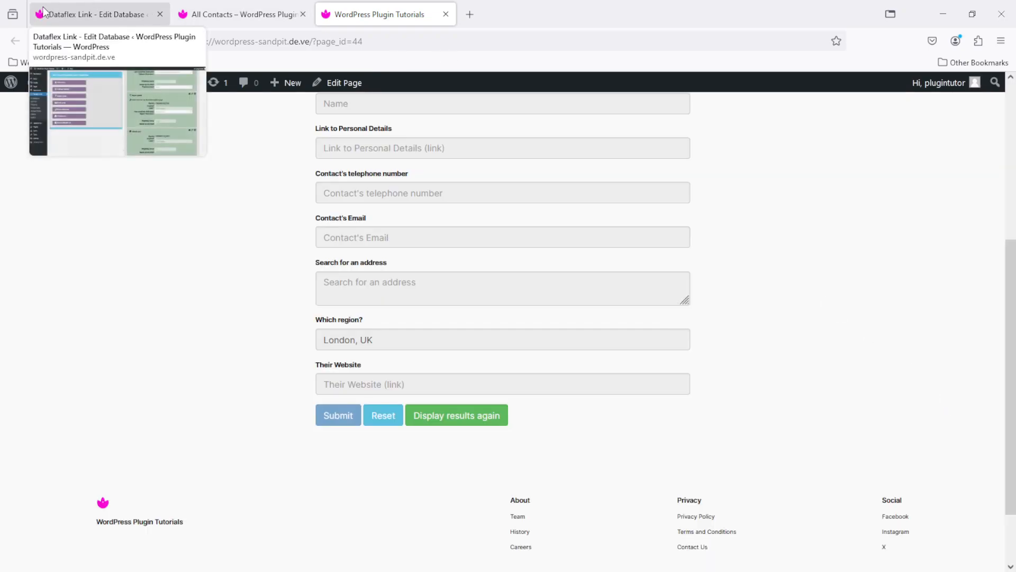
left_click(77, 9)
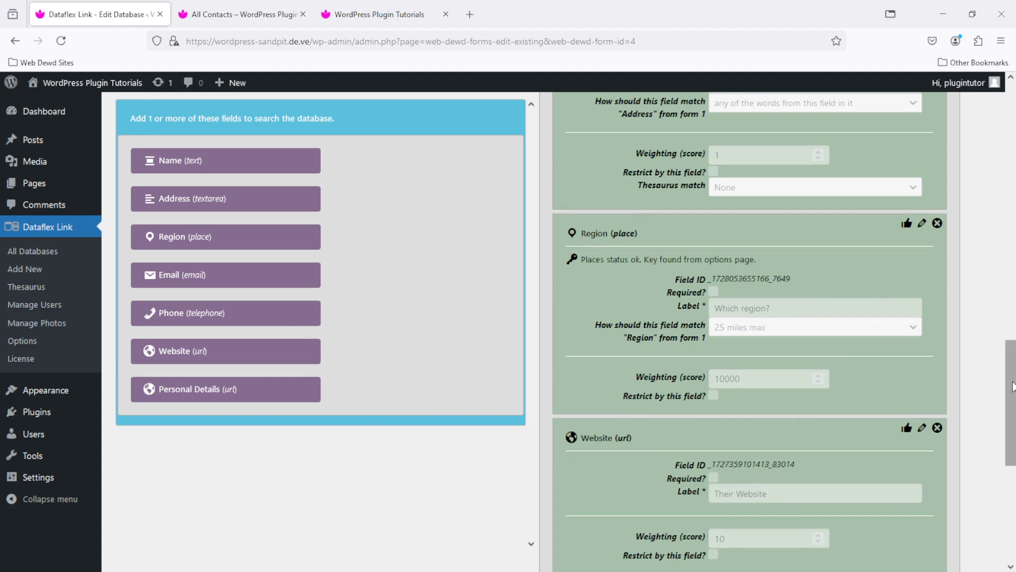
scroll(1012, 387, "up", 10)
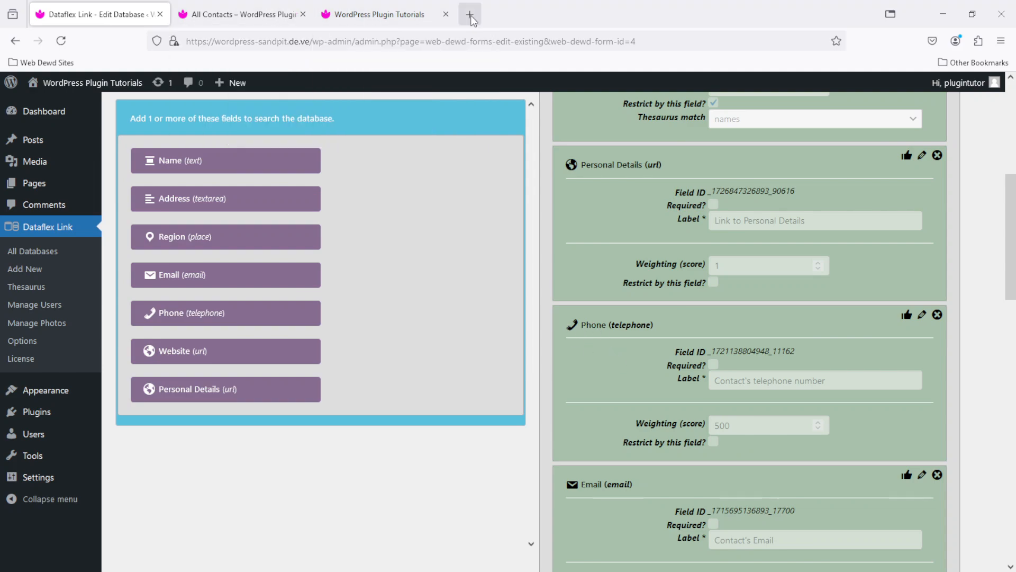
Search the contacts with telephone number 07 and region London, UK, and compare the distances and row scores of the matches.
left_click(405, 15)
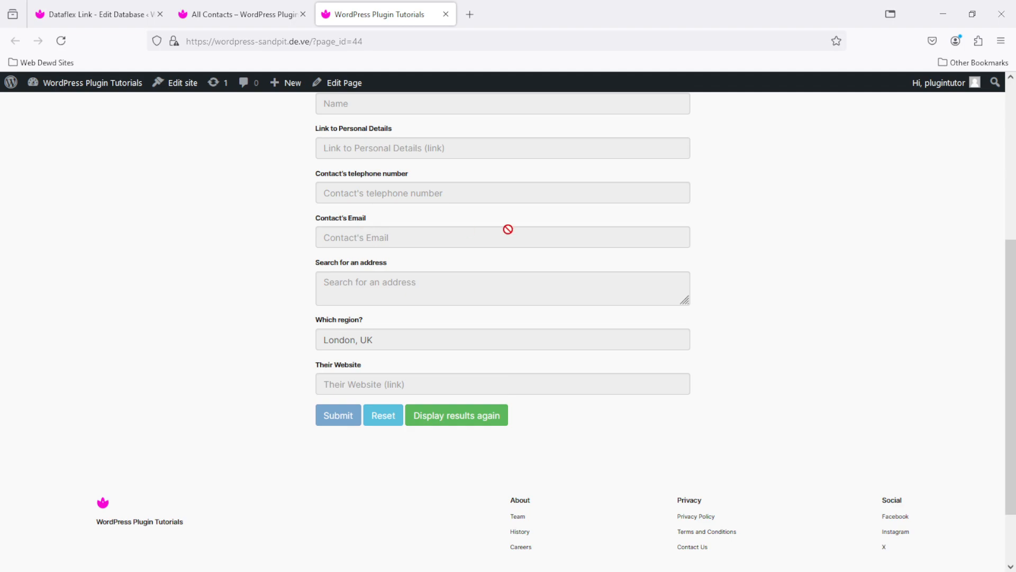
left_click(457, 195)
type("07")
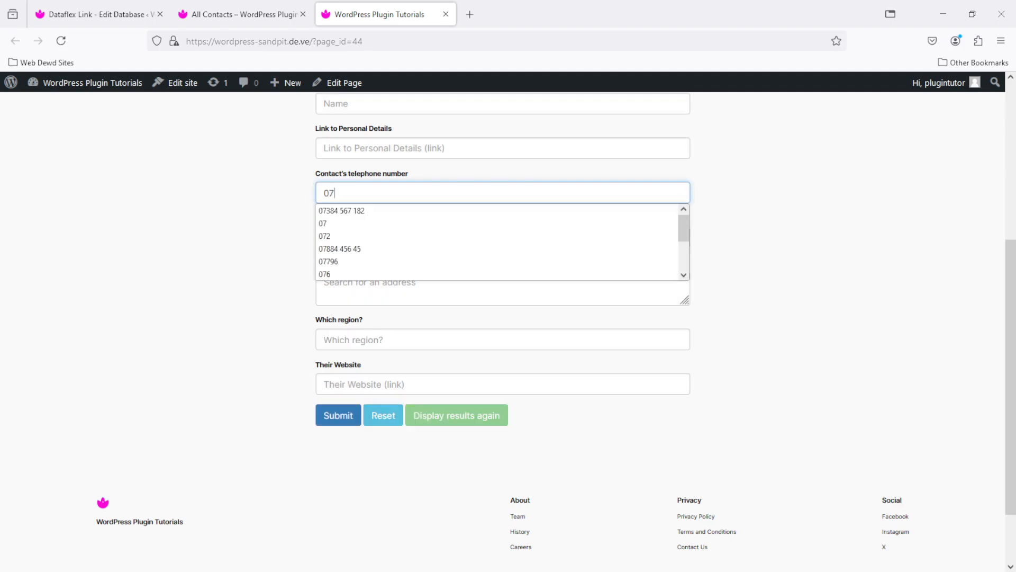
left_click(451, 346)
type("lond")
left_click(424, 365)
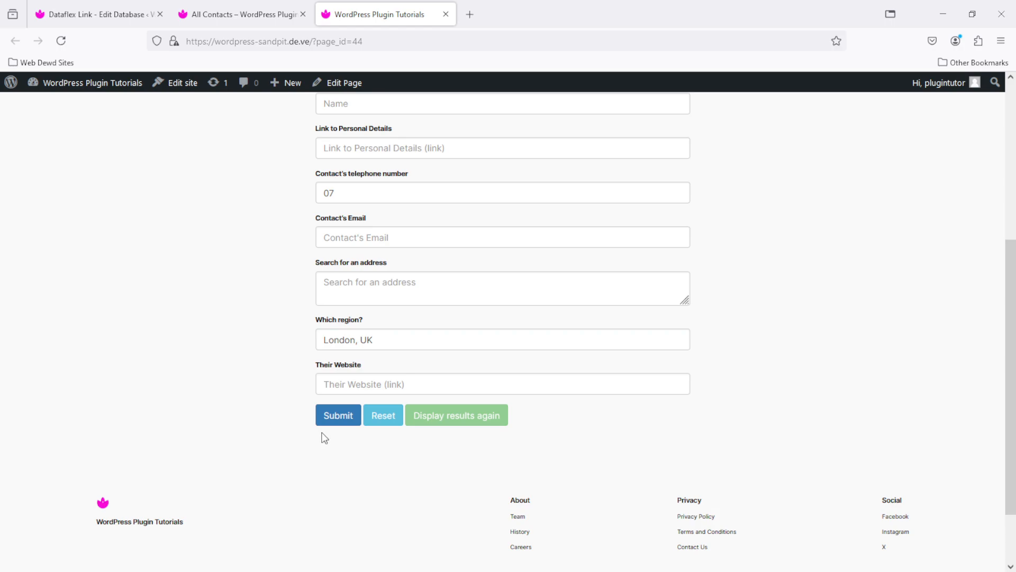
left_click(341, 418)
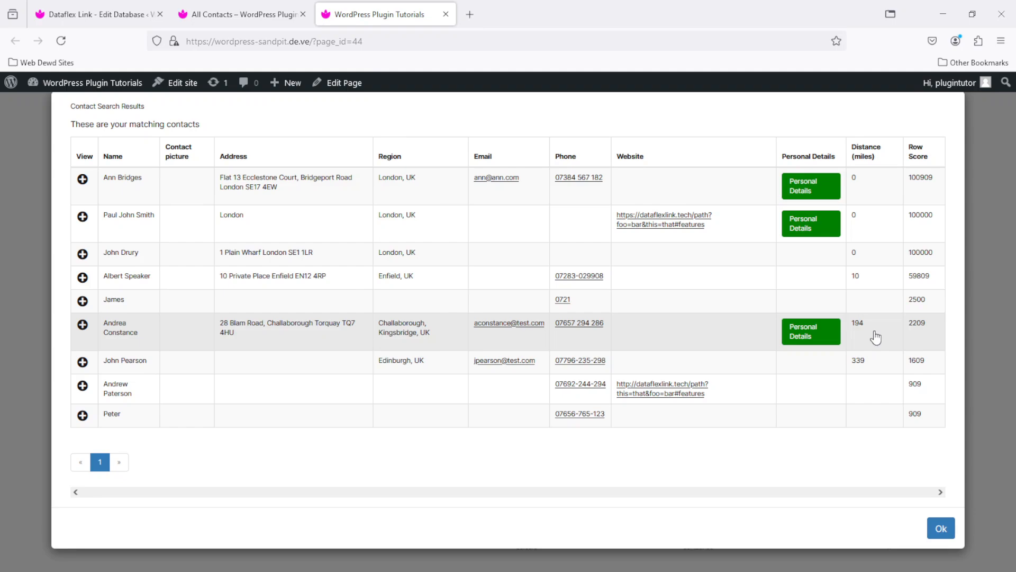
In the search form editor, set the Region field's matching distance to 500 miles max and save the field.
left_click(92, 8)
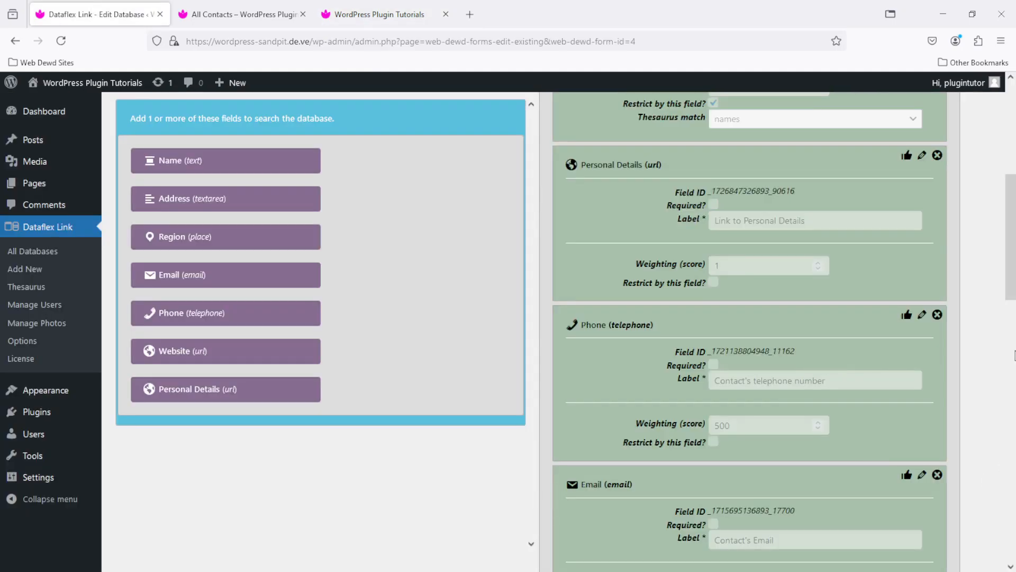
left_click_drag(1014, 263, 1014, 407)
scroll(1014, 408, "down", 2)
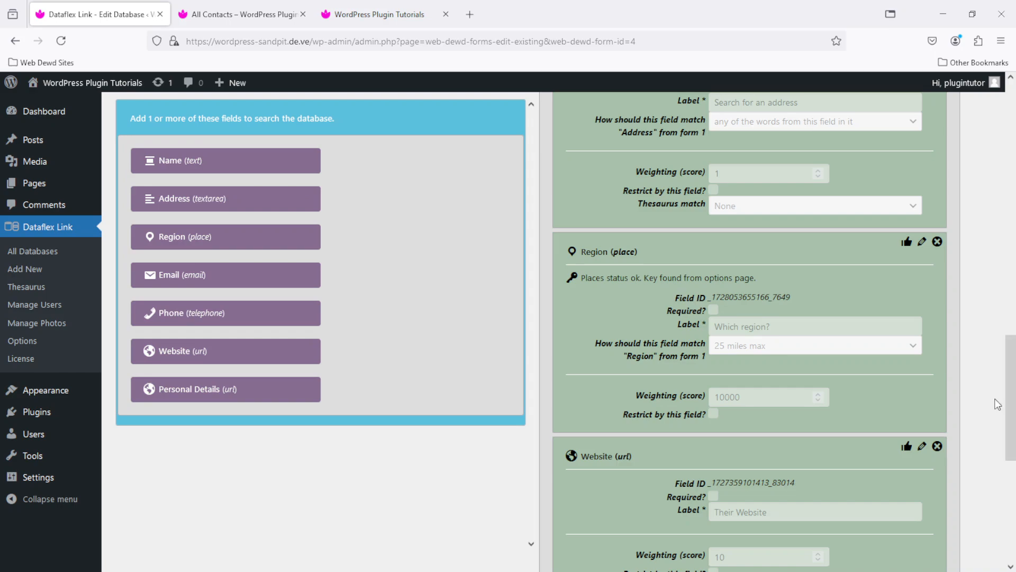
left_click(922, 241)
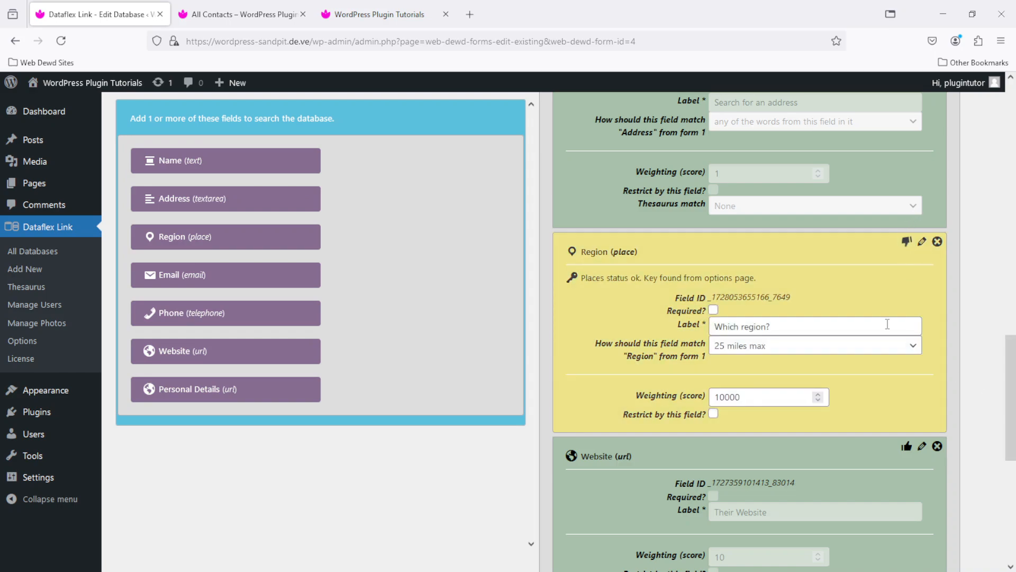
left_click(913, 347)
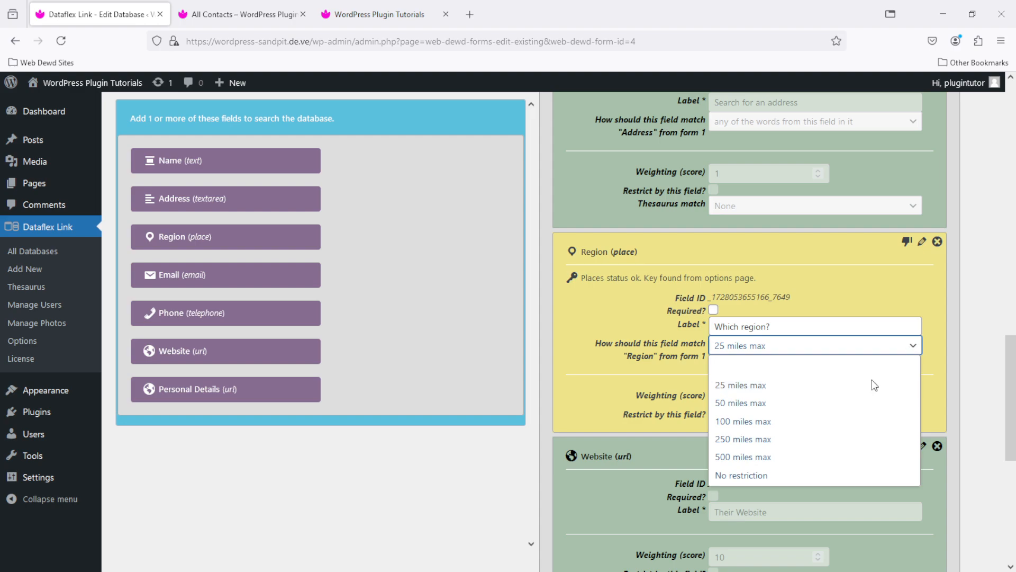
left_click(862, 453)
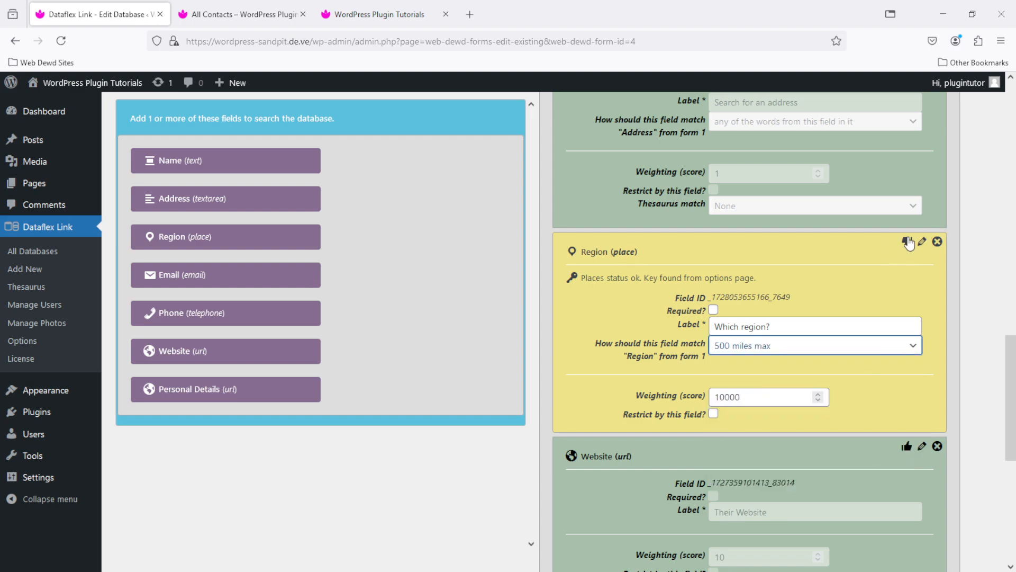
left_click(907, 242)
left_click(366, 266)
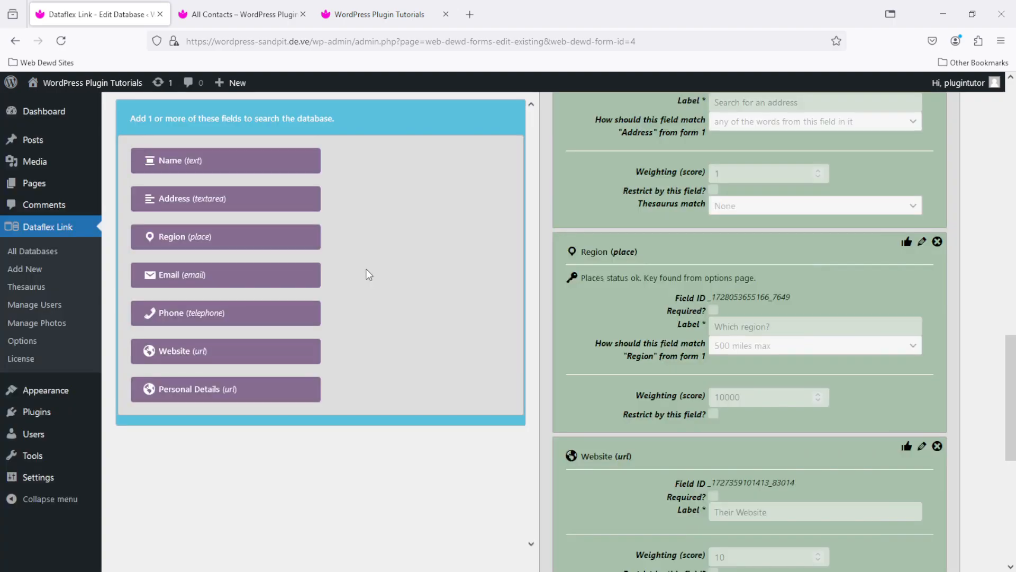
Return to the contact search page, close the earlier results, and reset the search form.
left_click(387, 19)
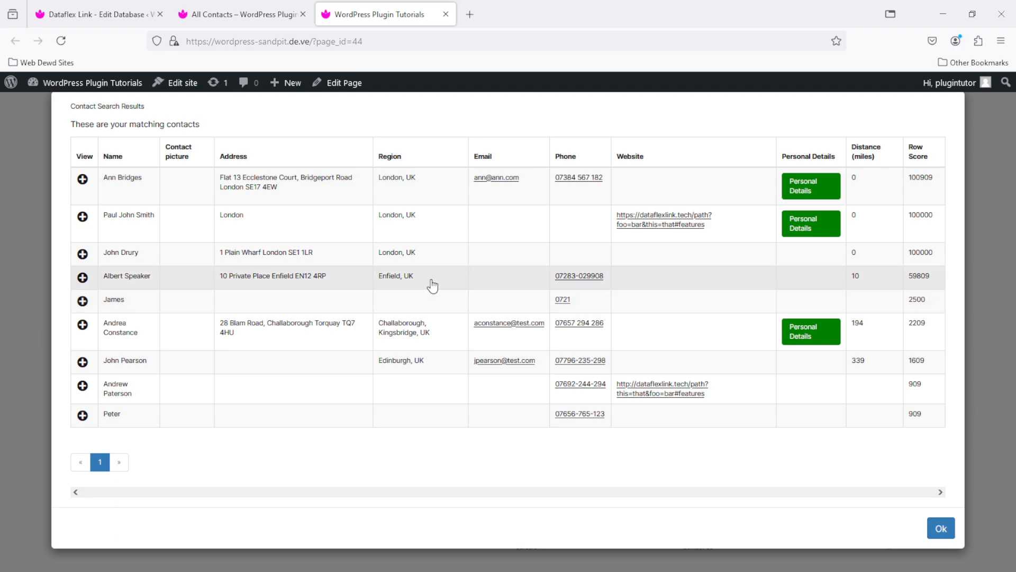
left_click(944, 537)
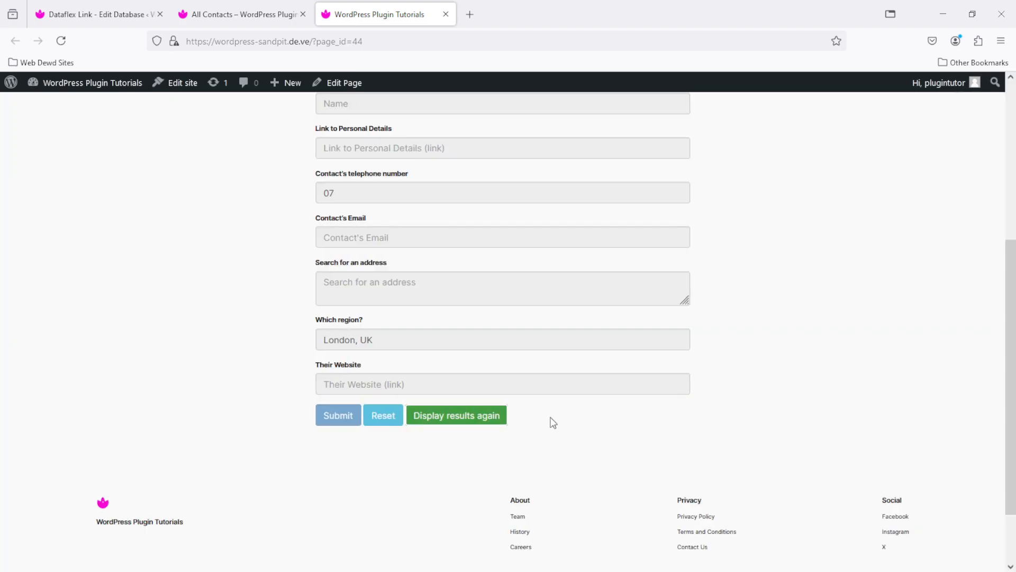
left_click(381, 420)
Run the contact search with telephone number 07 and region London, UK, and review the distances and row scores of the matches.
left_click(387, 185)
type("07")
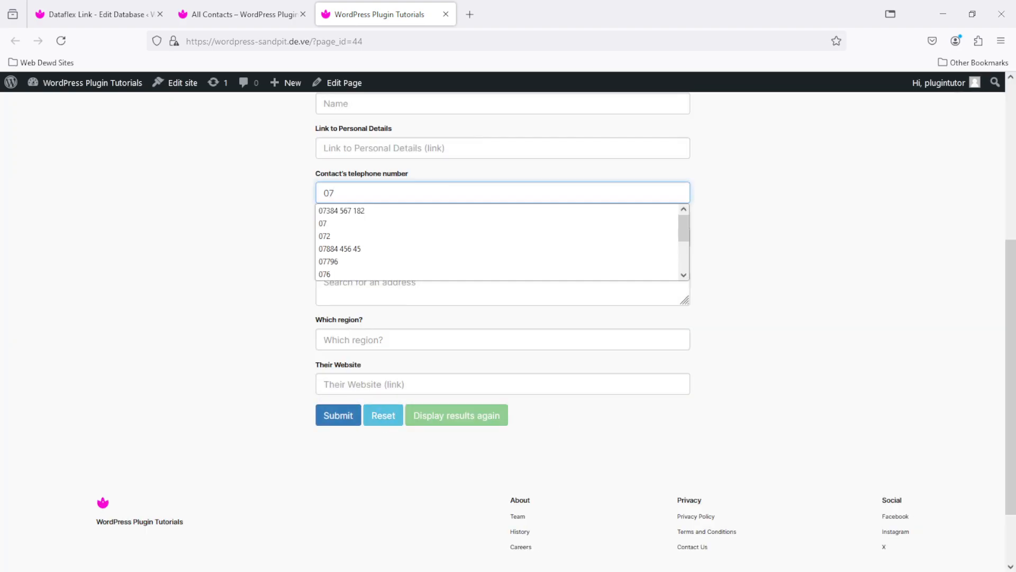
left_click(435, 335)
type("l")
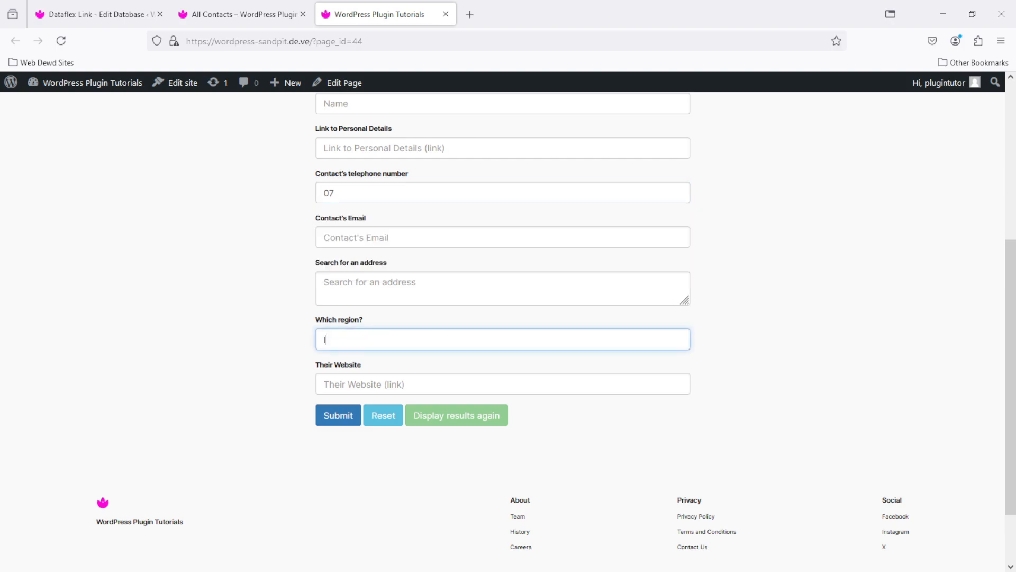
type("ond")
left_click(468, 364)
left_click(335, 414)
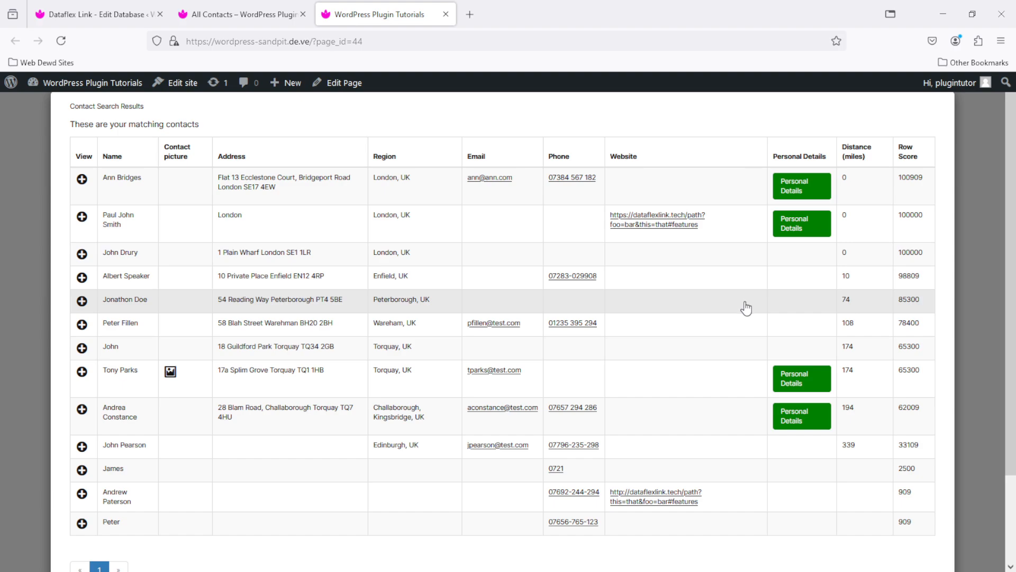
scroll(746, 306, "down", 2)
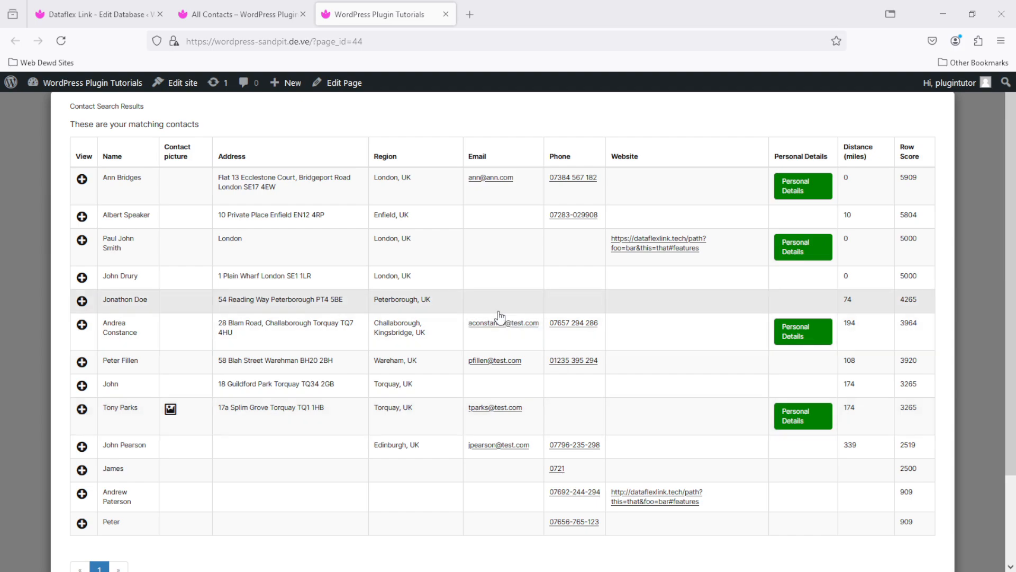
Switch to Google Maps in a new browser tab and search for London.
left_click(487, 297)
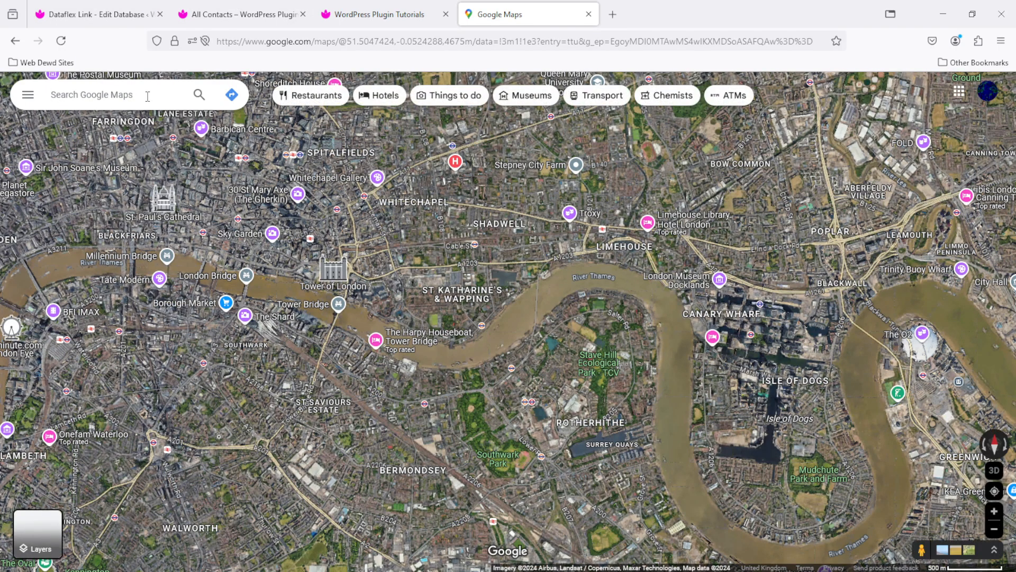
type("london")
key("Return")
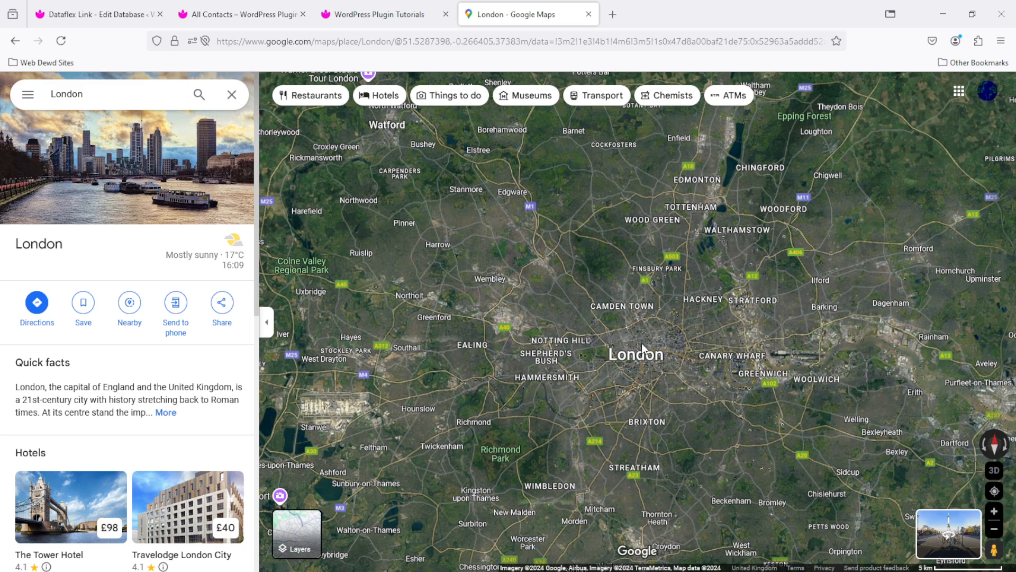
Measure the straight-line distance on the map from London to Edinburgh.
right_click(642, 349)
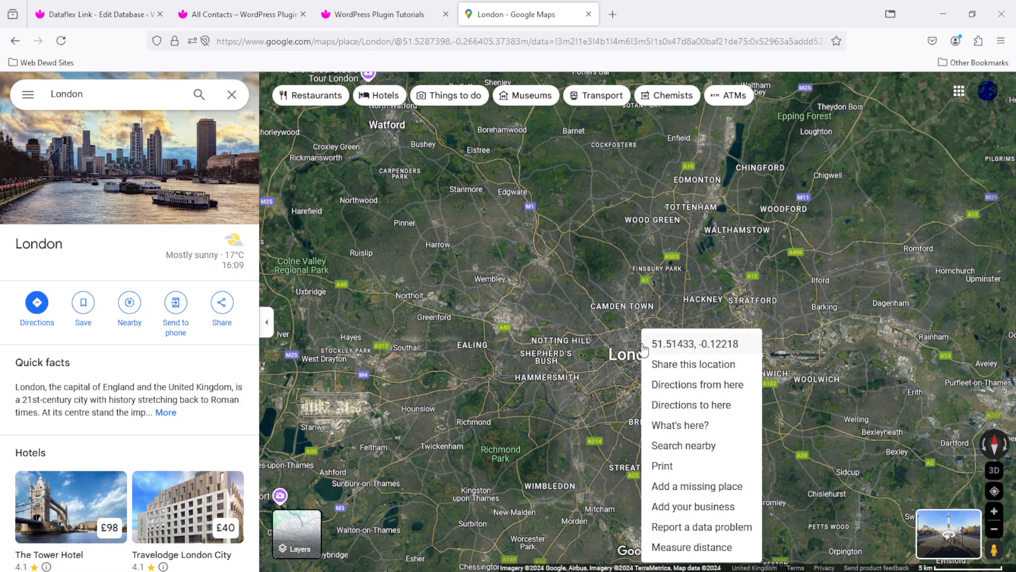
left_click(701, 554)
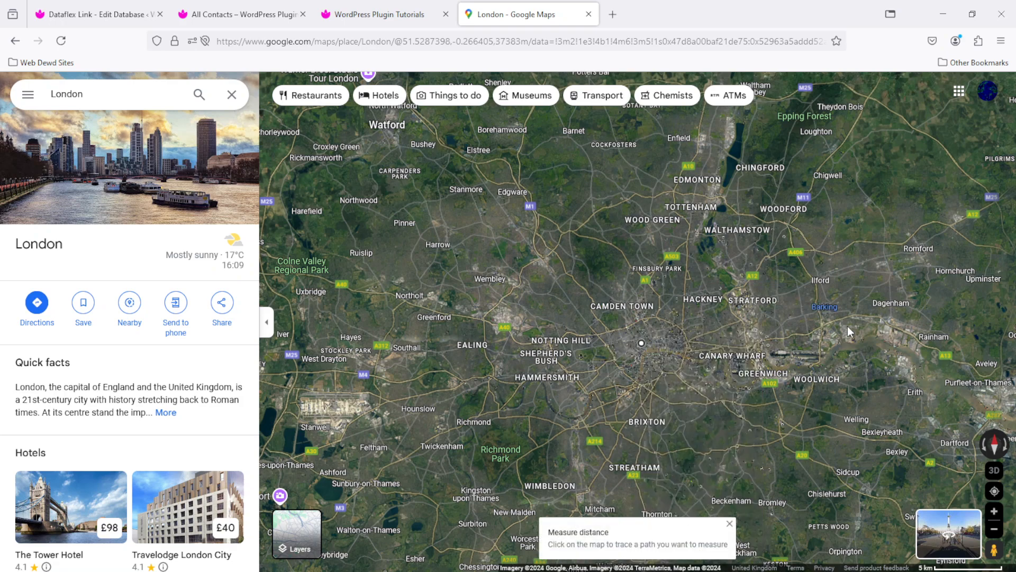
double_click(994, 528)
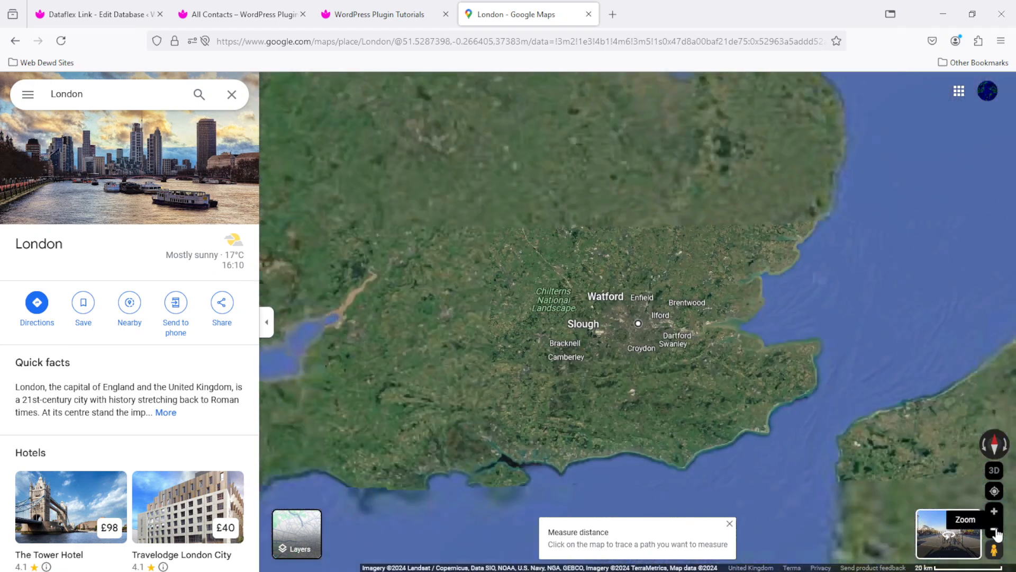
left_click(994, 528)
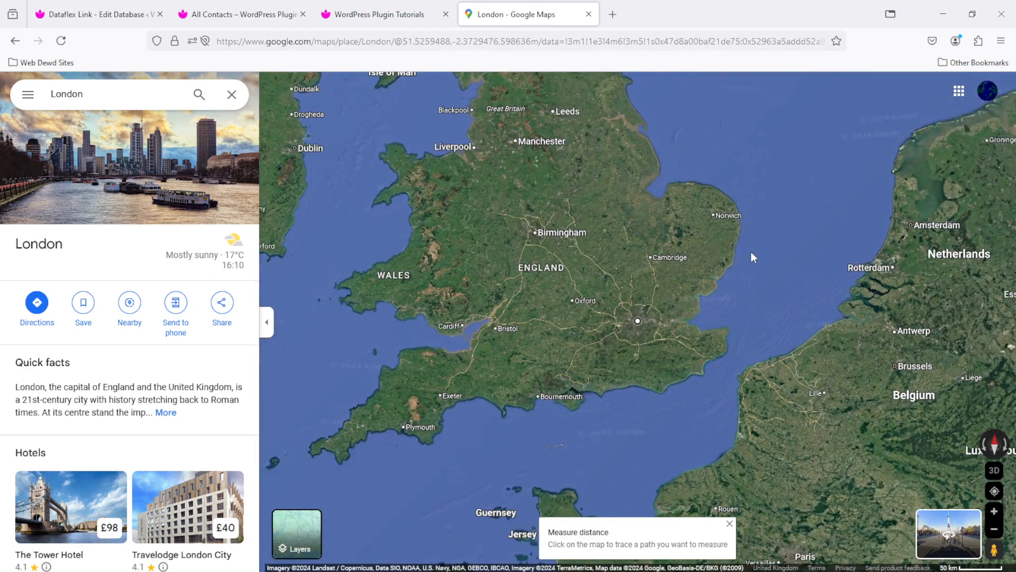
left_click_drag(689, 89, 754, 246)
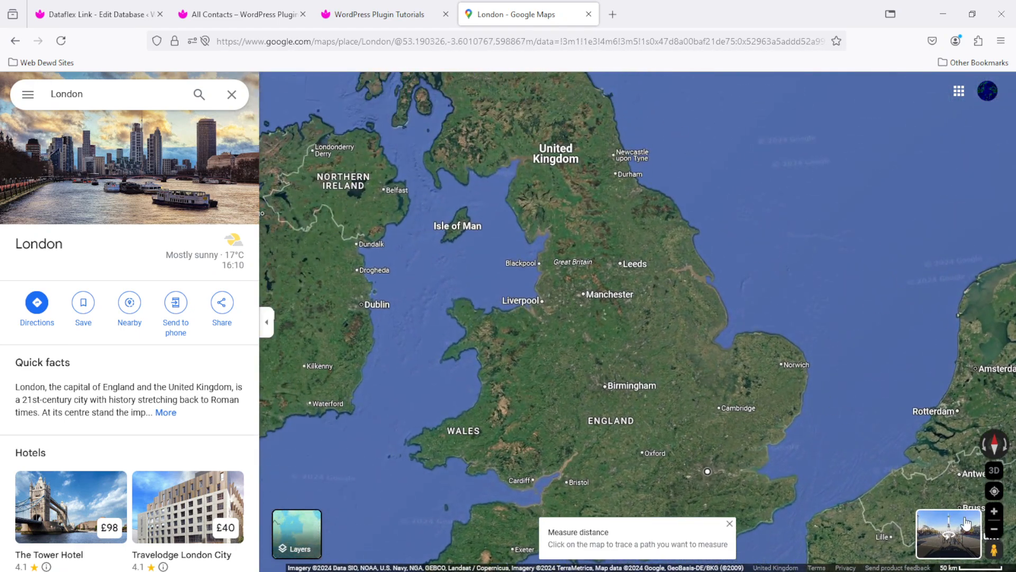
left_click(994, 528)
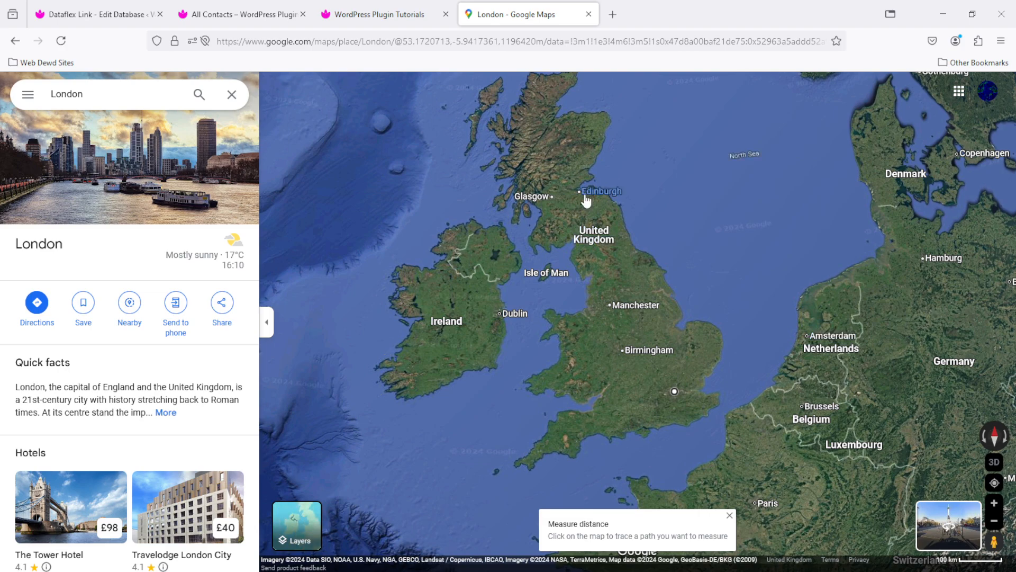
mouse_move(584, 193)
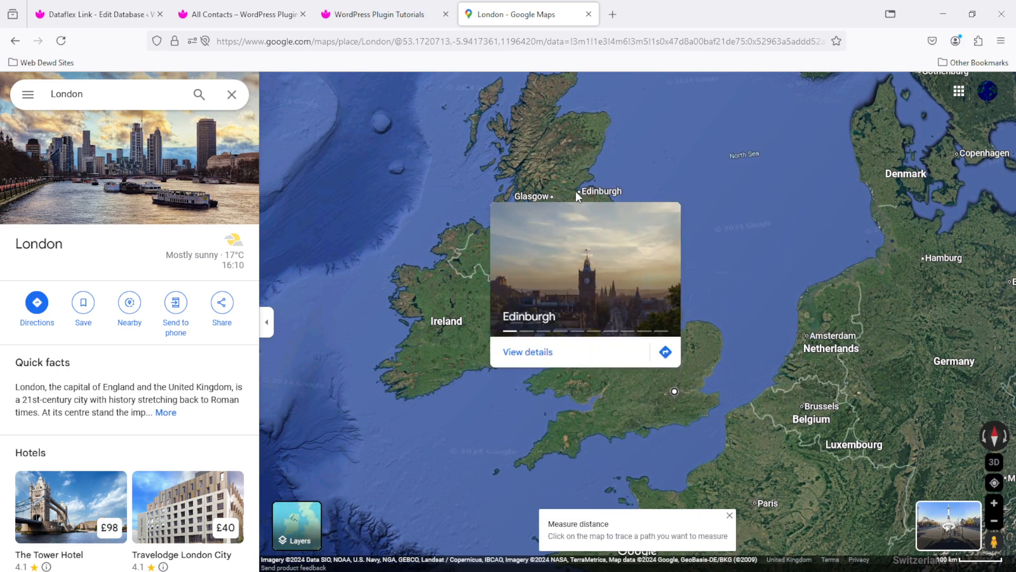
left_click(576, 192)
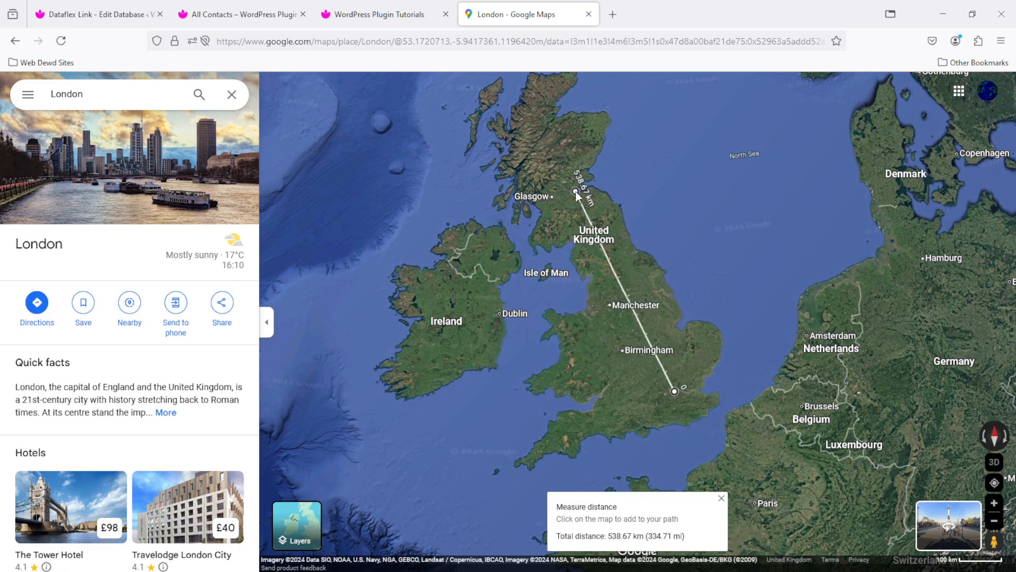